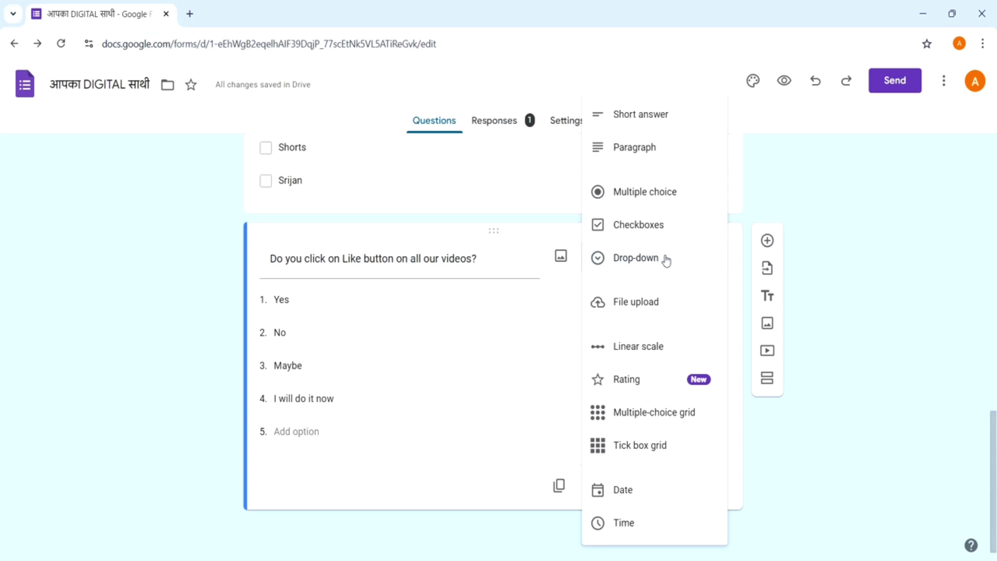
Convert the Like button question to a File upload question titled "Please upload your passport size photo", allowing respondents to upload to Drive.
left_click(658, 305)
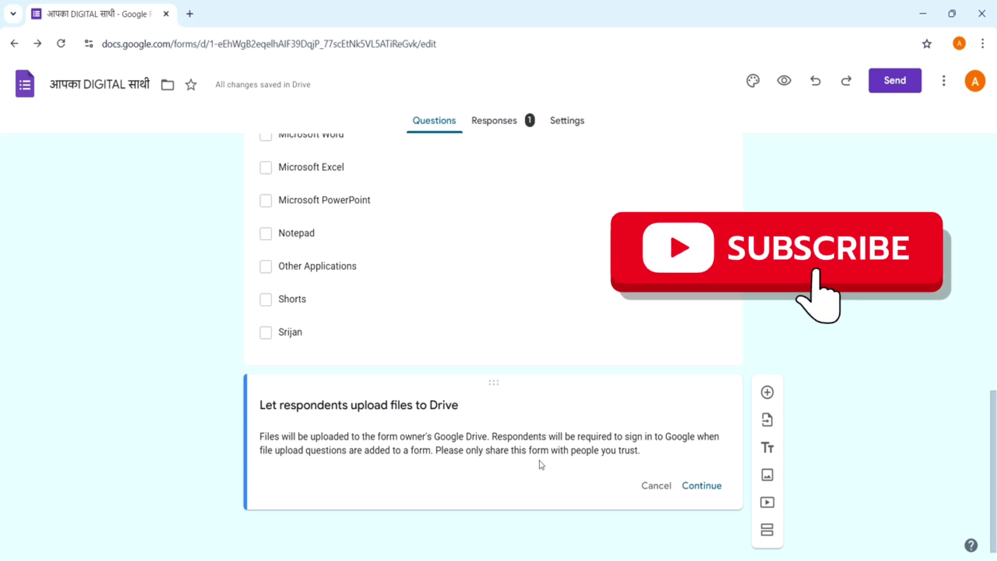
left_click(700, 487)
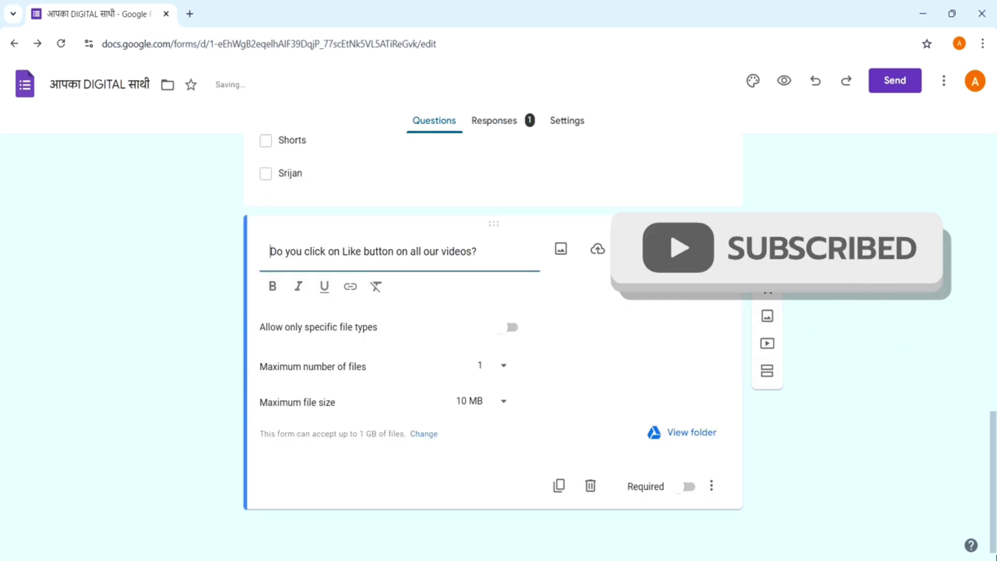
left_click_drag(271, 253, 478, 256)
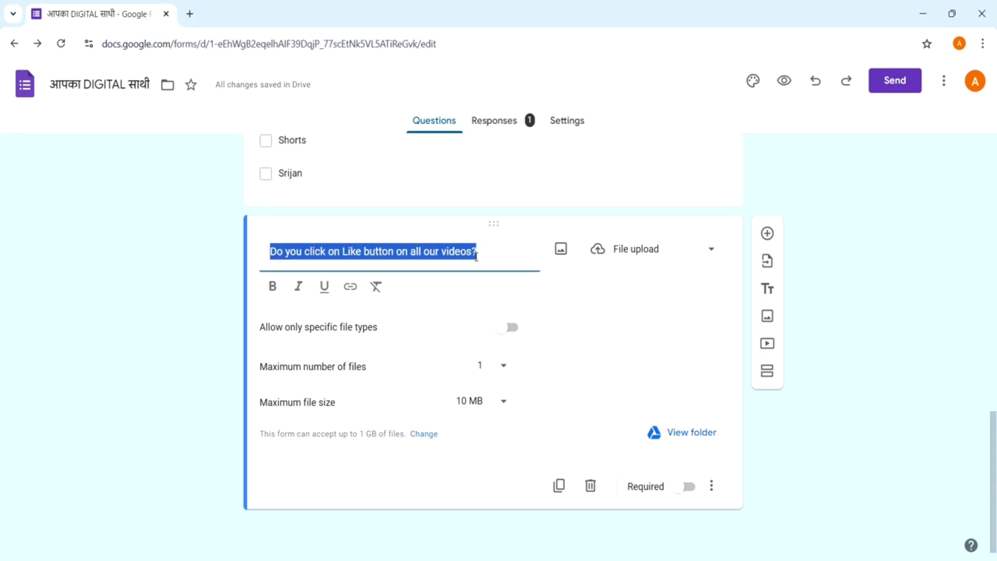
type("Please upload your passport size photo")
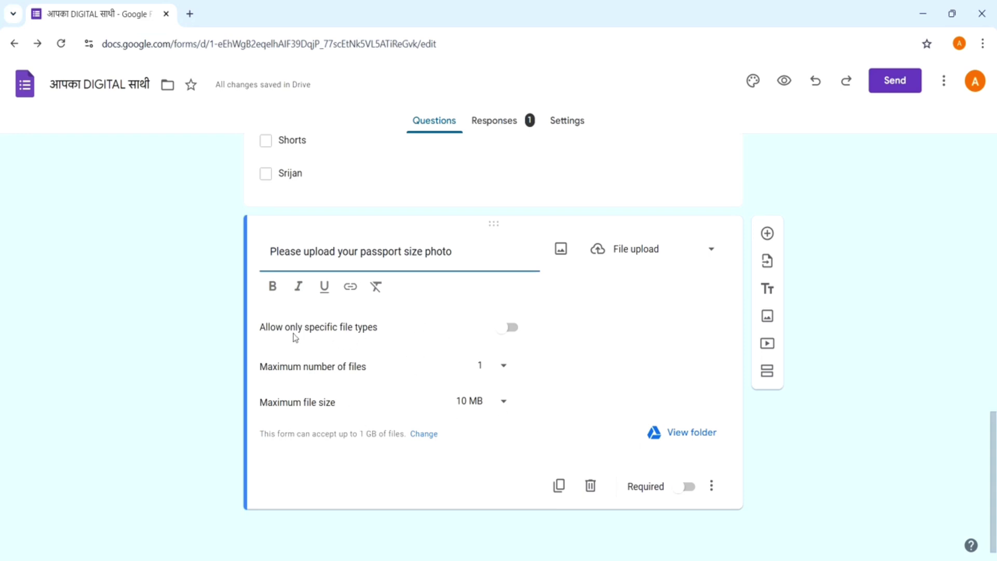
Restrict the photo question's uploads to the Image file type, with a maximum of 1 file and a maximum file size of 1 MB.
left_click(520, 335)
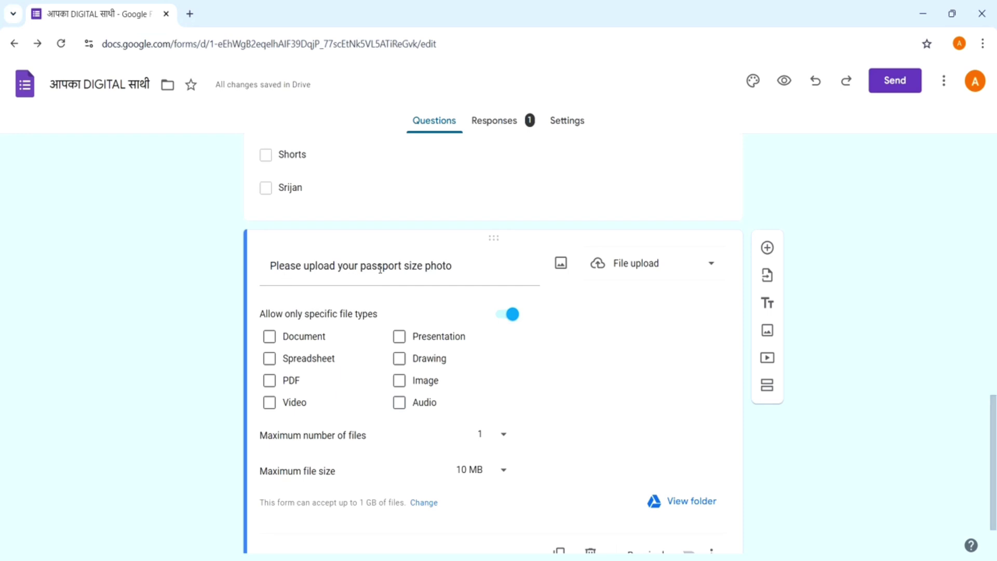
left_click(399, 384)
left_click(502, 437)
left_click(476, 434)
left_click(502, 472)
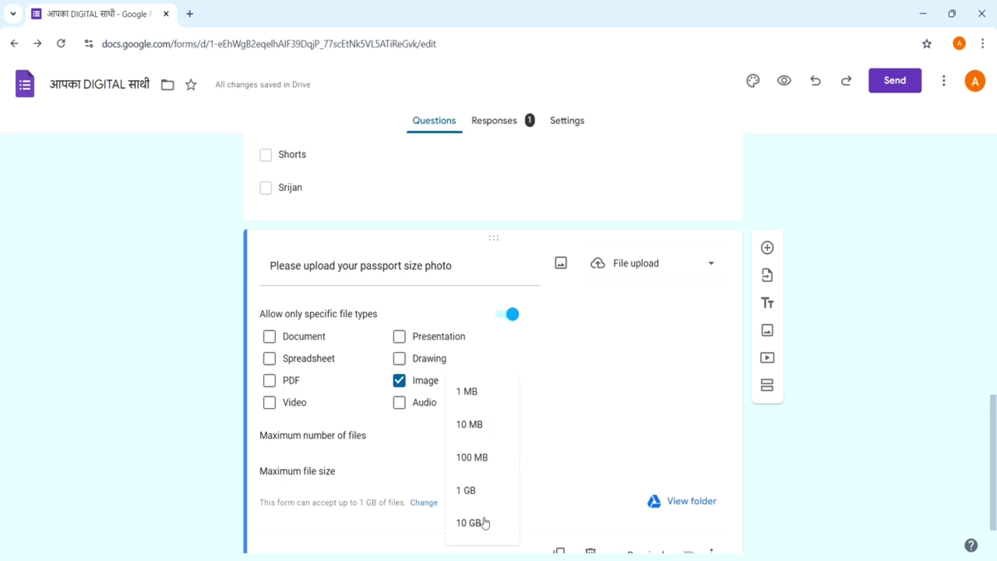
left_click(485, 401)
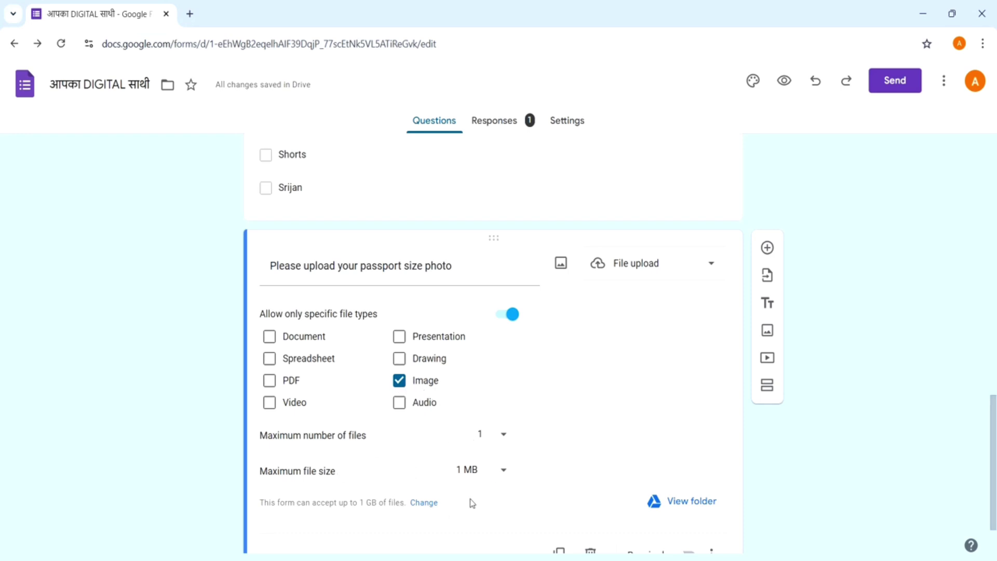
Select 1 GB as the total size limit for all uploaded files in the form settings, and return to the questions.
scroll(966, 398, "down", 2)
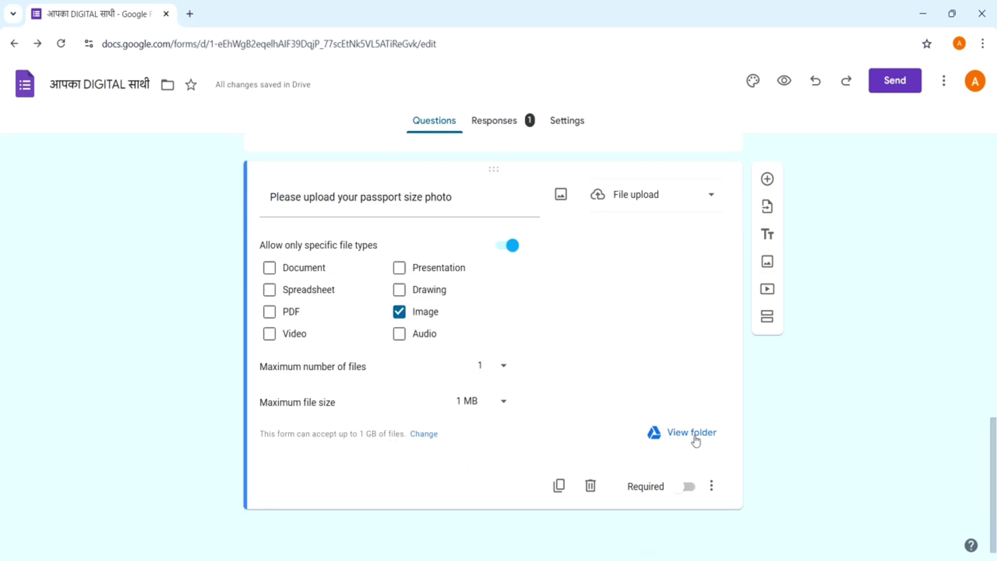
left_click(428, 435)
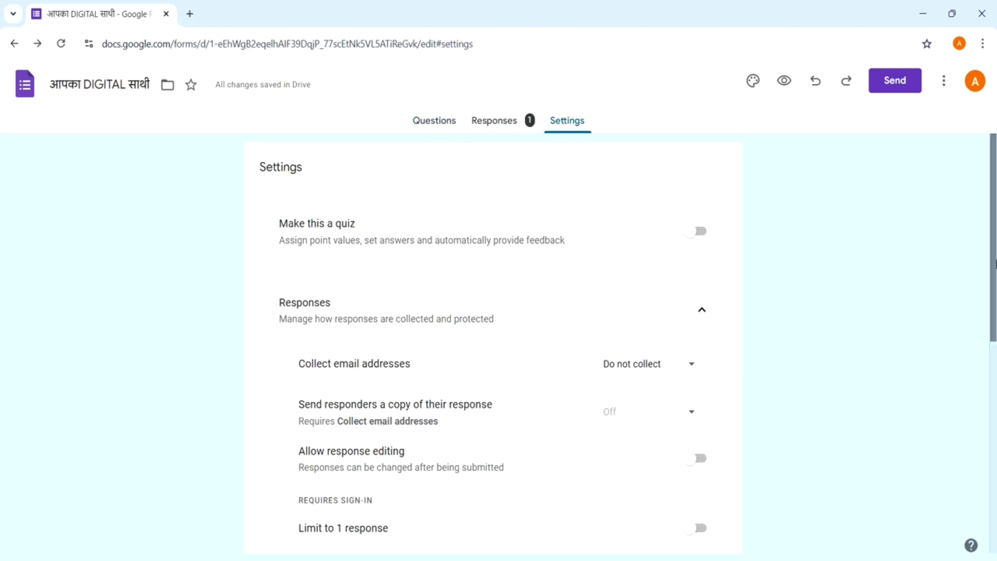
scroll(994, 265, "down", 5)
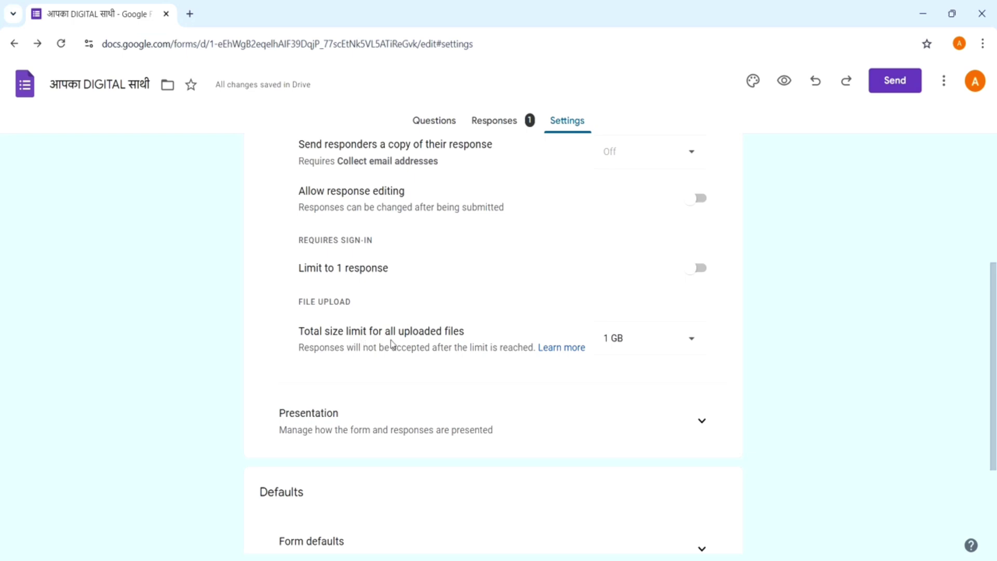
left_click(693, 346)
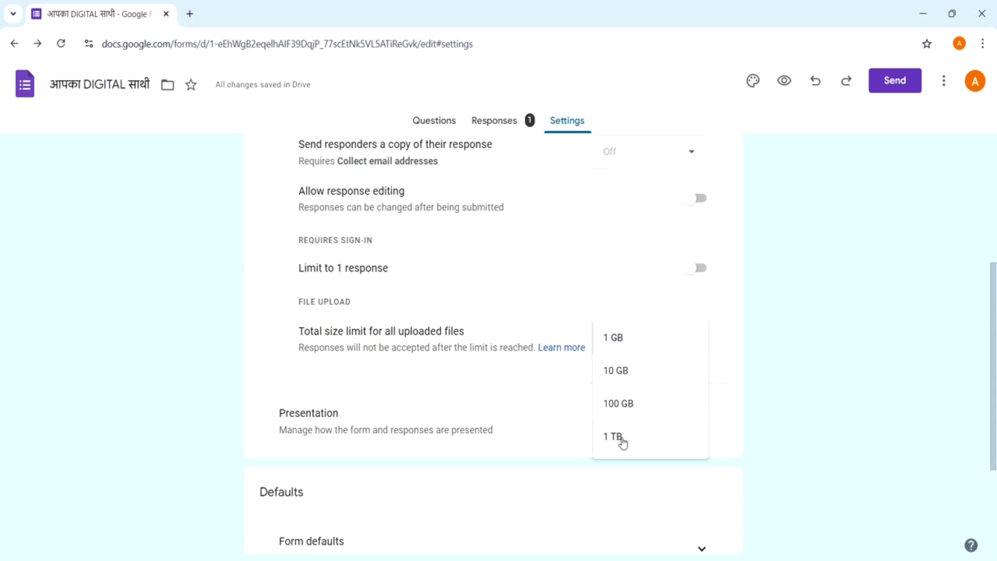
left_click(621, 338)
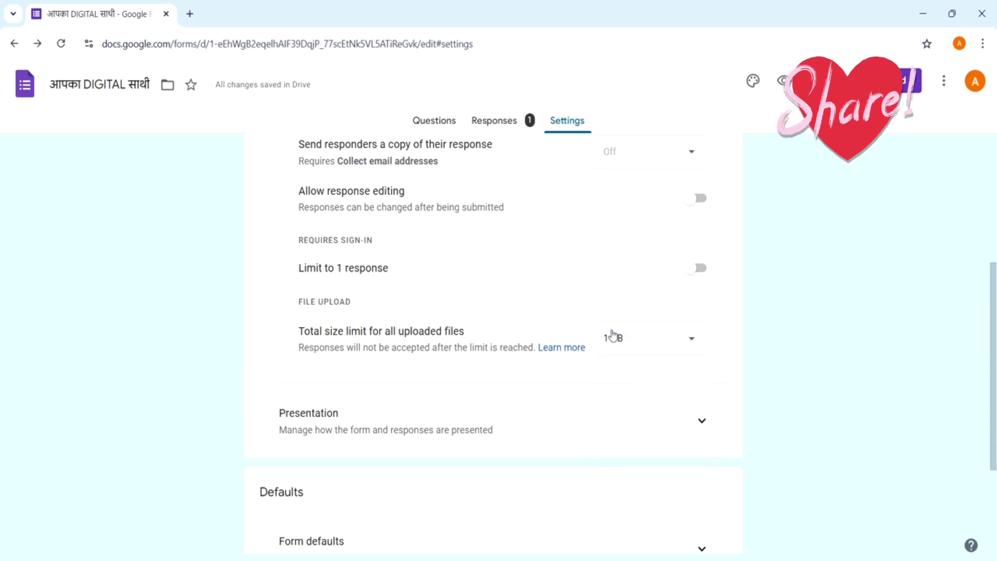
left_click(435, 124)
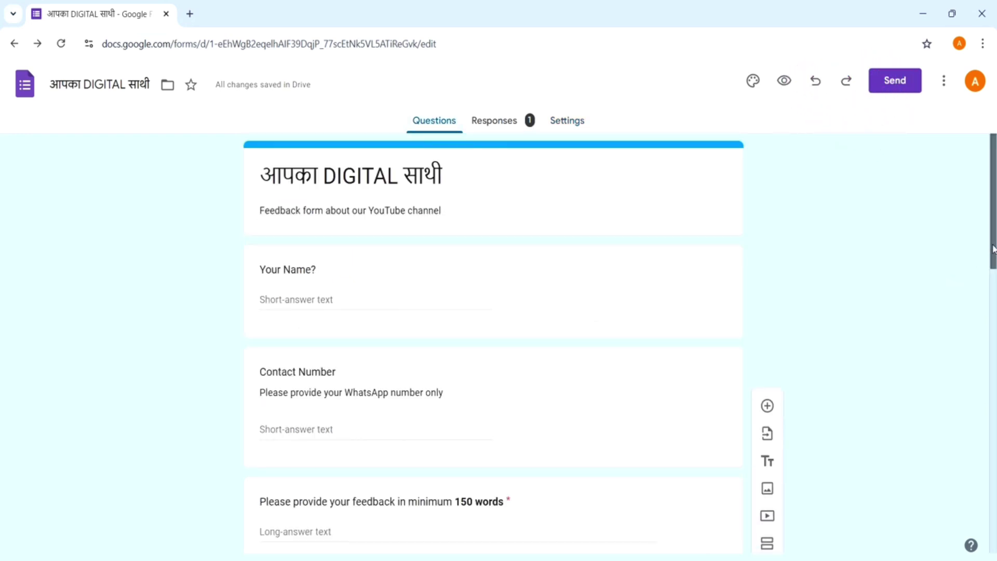
Add a Linear scale question below the passport photo upload question.
left_click_drag(993, 249, 996, 560)
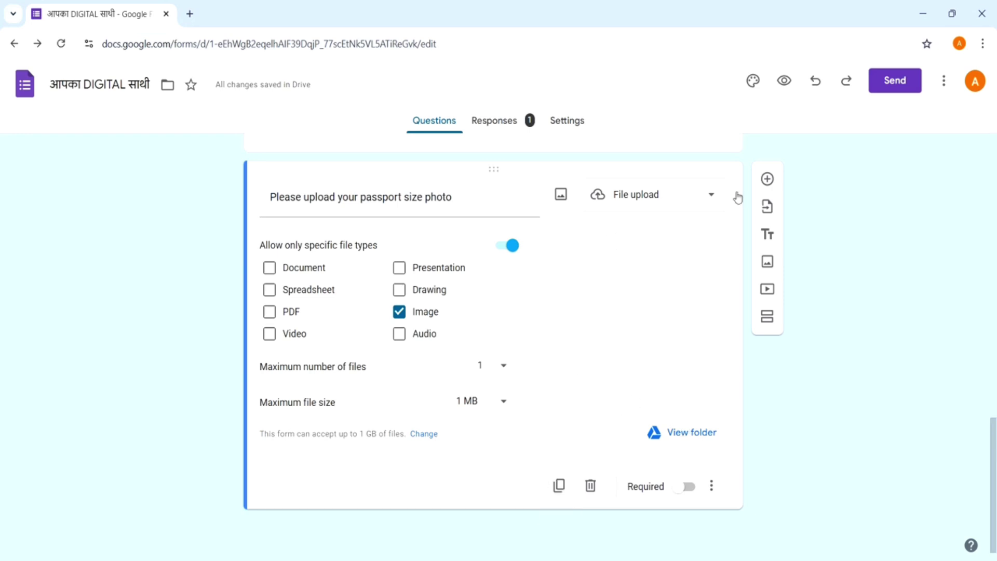
left_click(767, 179)
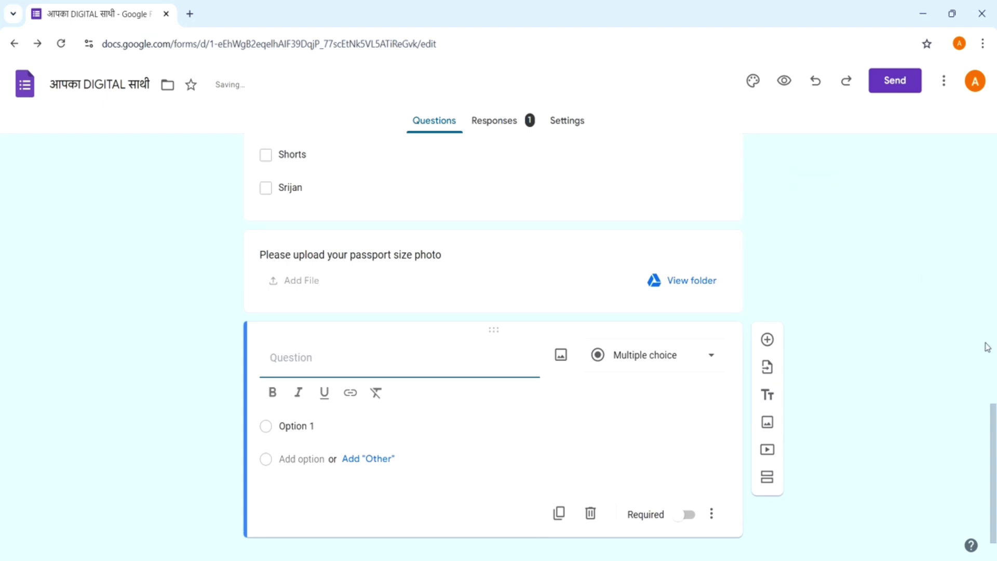
left_click(718, 357)
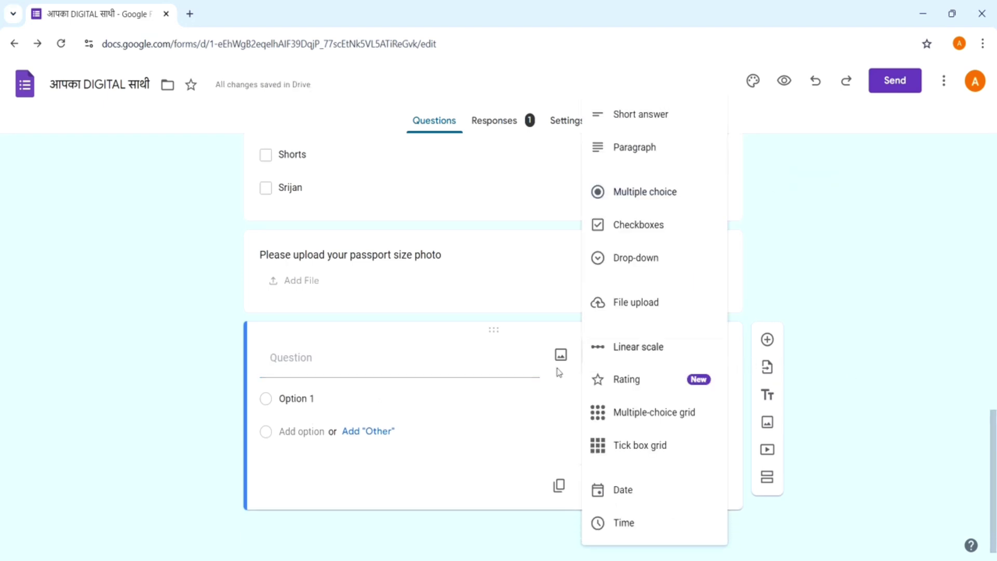
left_click(630, 351)
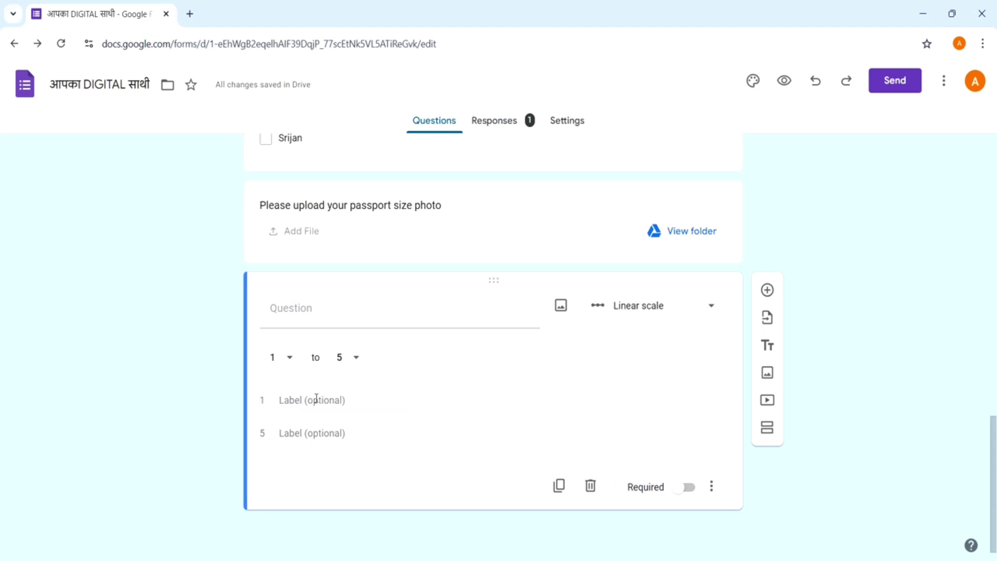
Try the linear scale ranges 0 to 3 and 0 to 5, and set the range back to 1 to 5.
left_click(288, 358)
left_click(340, 357)
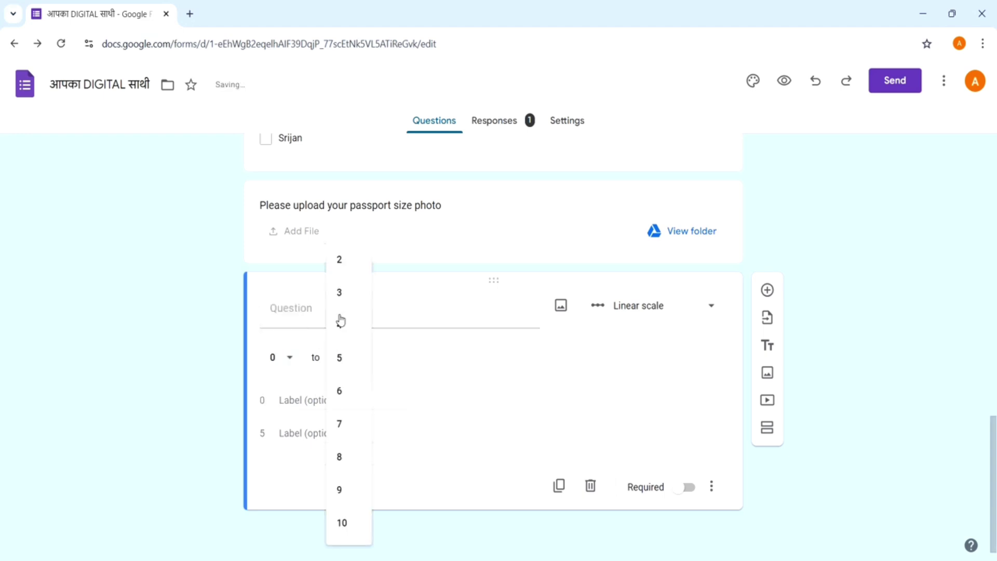
left_click(338, 292)
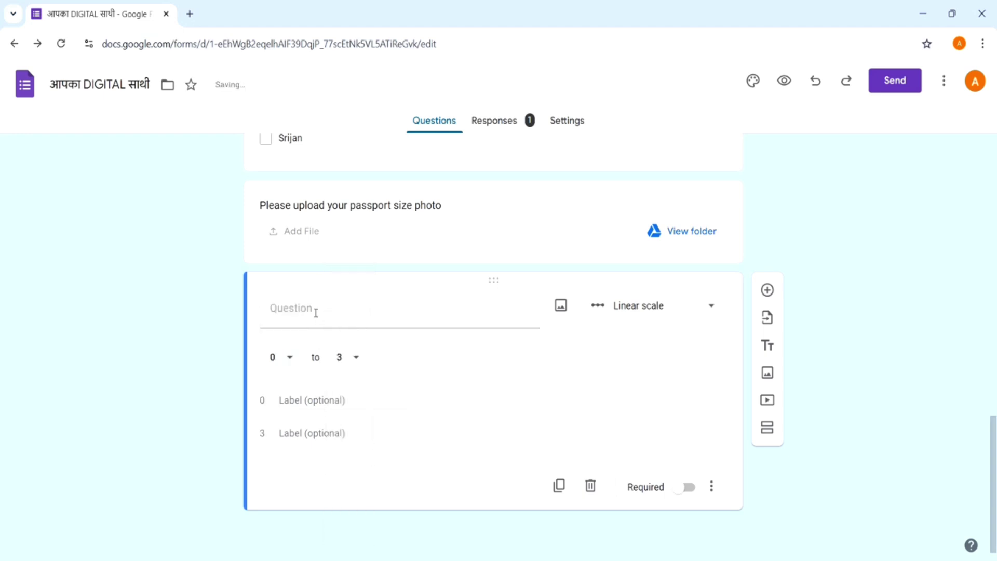
left_click(352, 357)
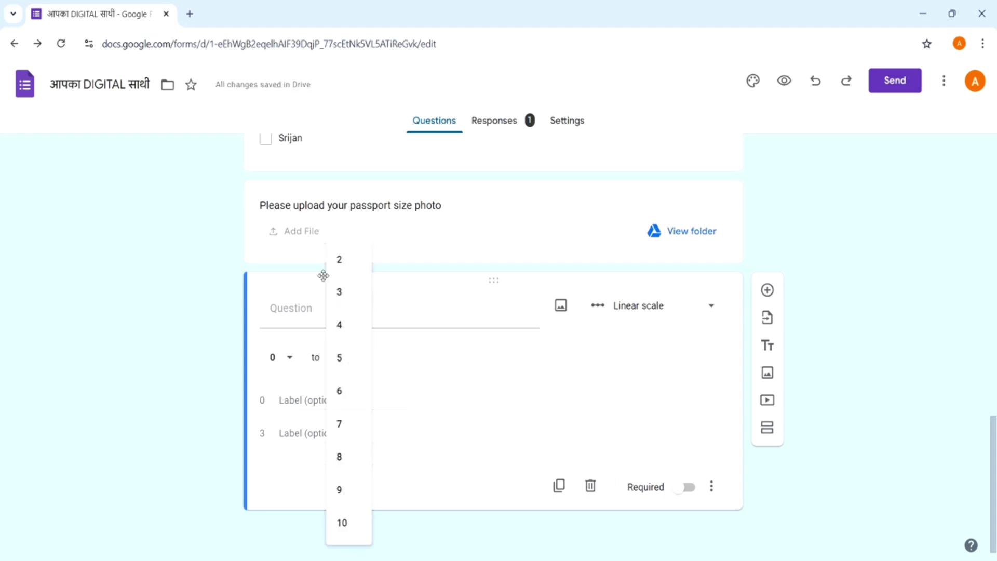
left_click(340, 370)
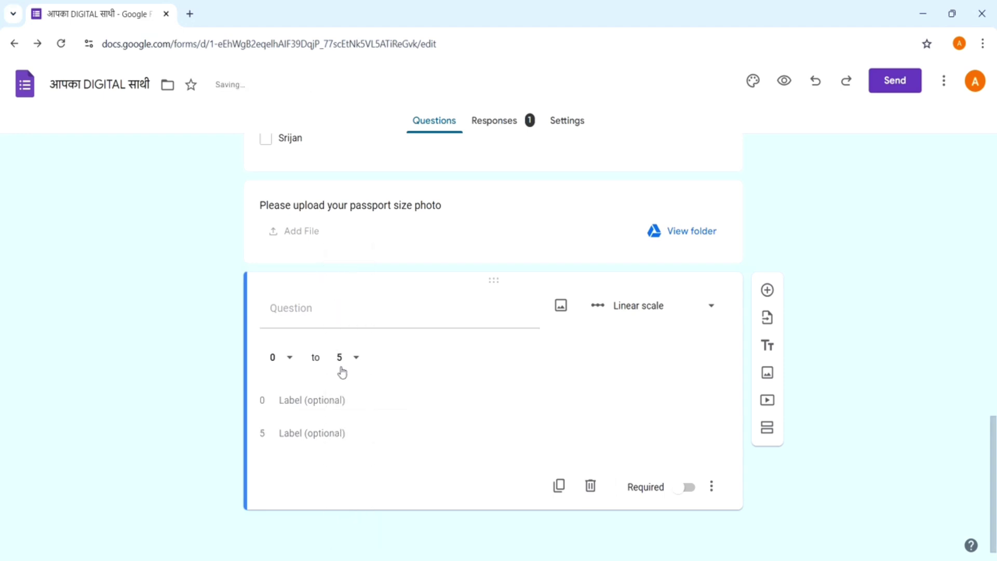
left_click(289, 359)
left_click(285, 399)
Title the scale question "Rate our videos on your learning experience" and label 1 as "Good" and 5 as "Best".
left_click(370, 314)
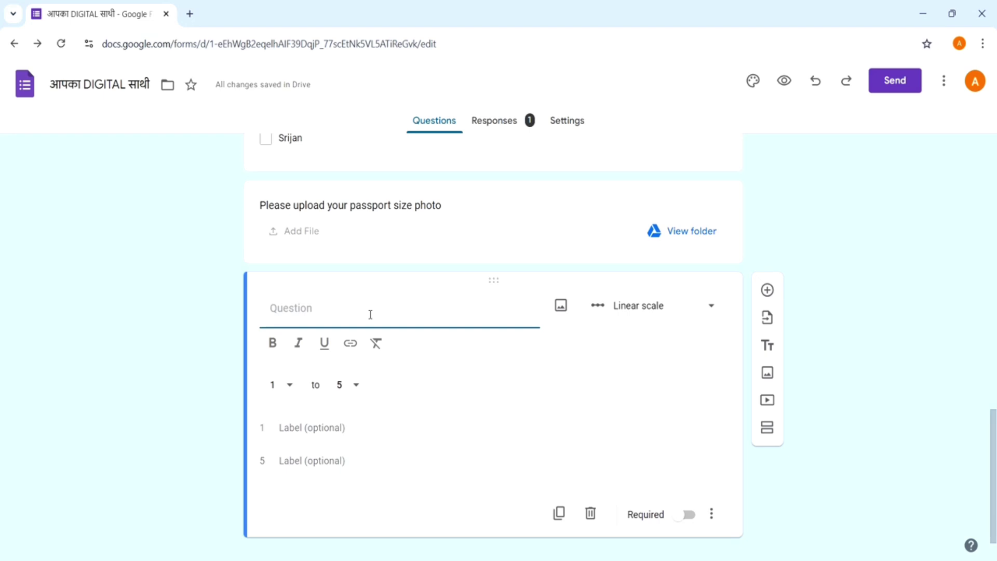
type("Rate our videos on your learning experience")
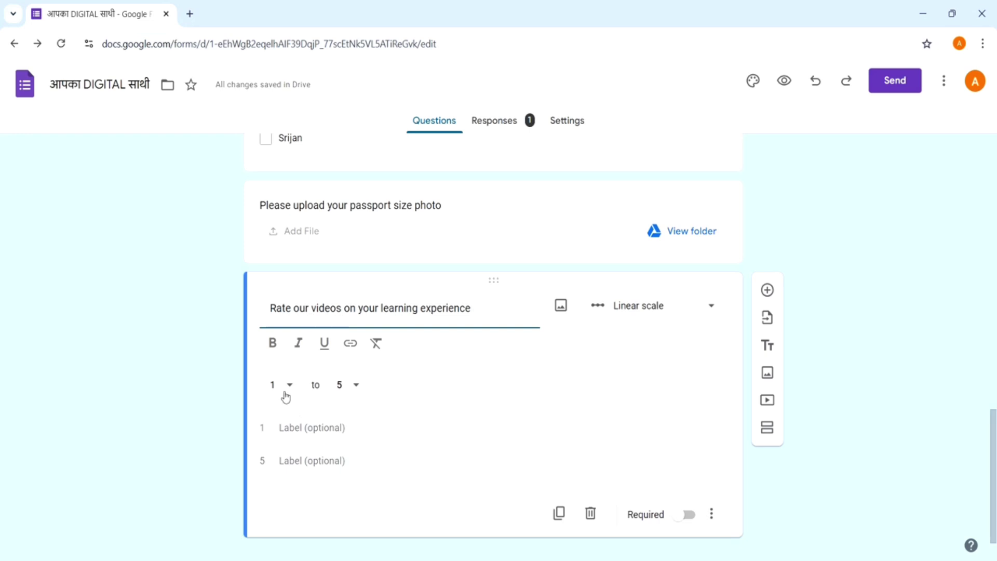
left_click(290, 427)
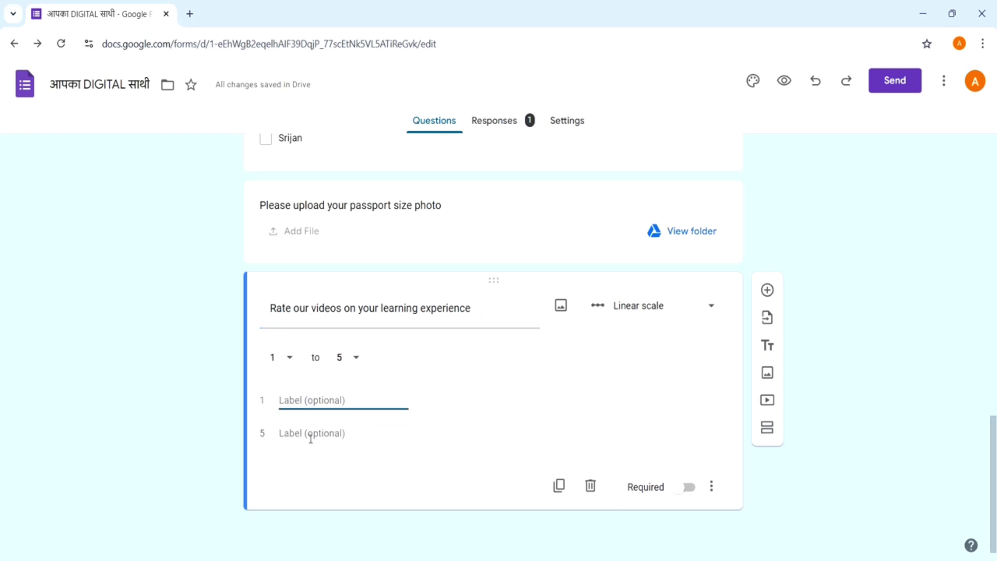
type("Good")
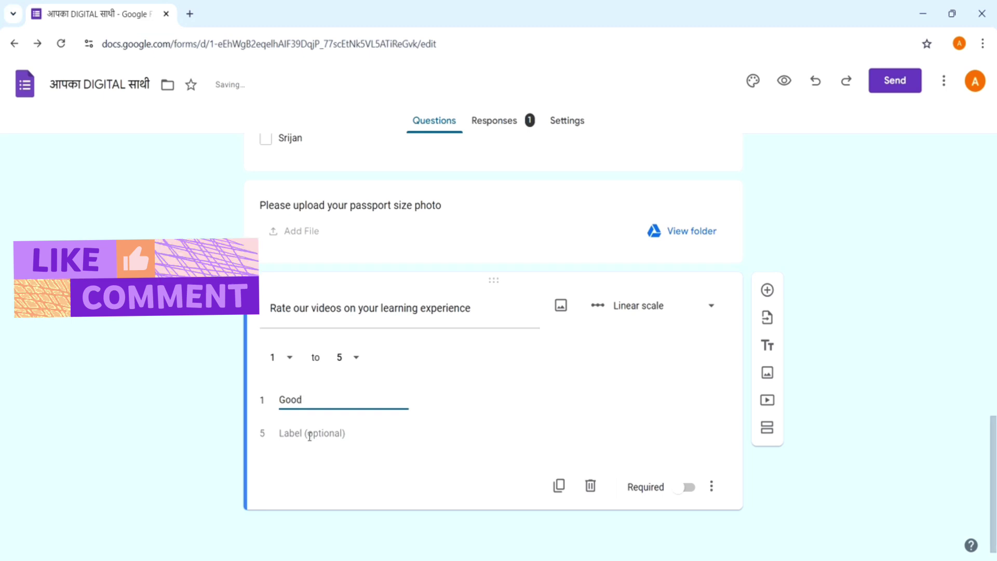
left_click(310, 434)
type("Best")
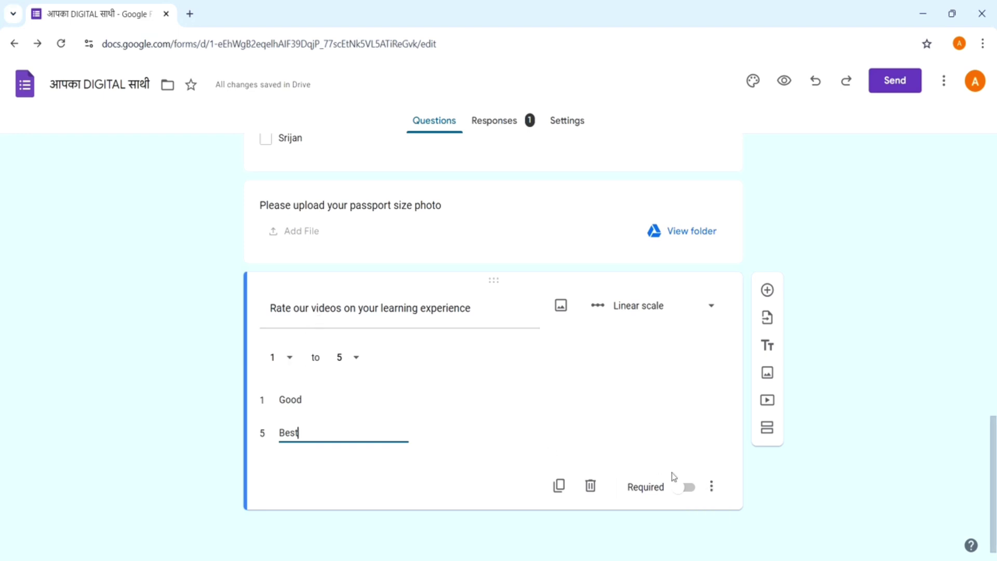
left_click(713, 489)
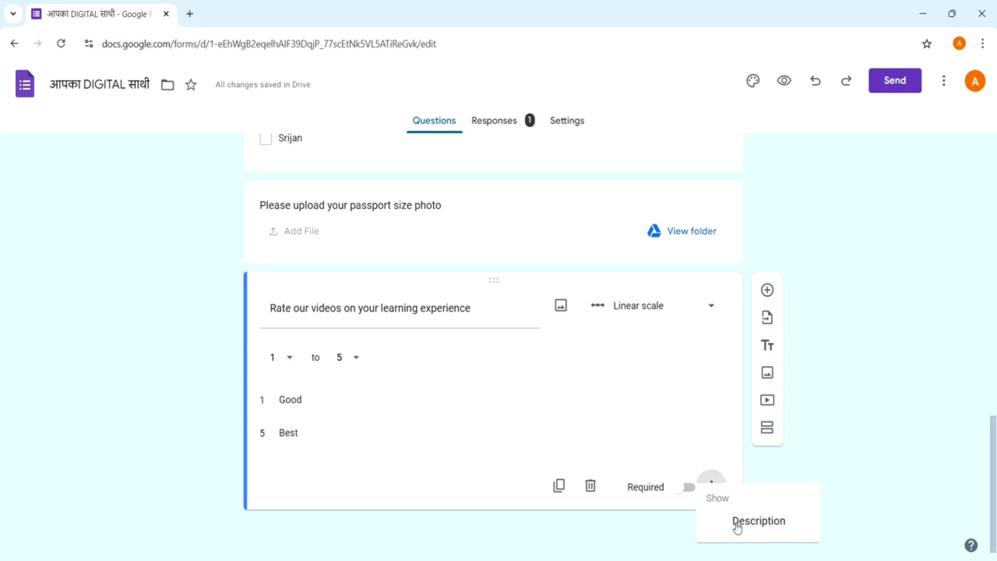
left_click(445, 443)
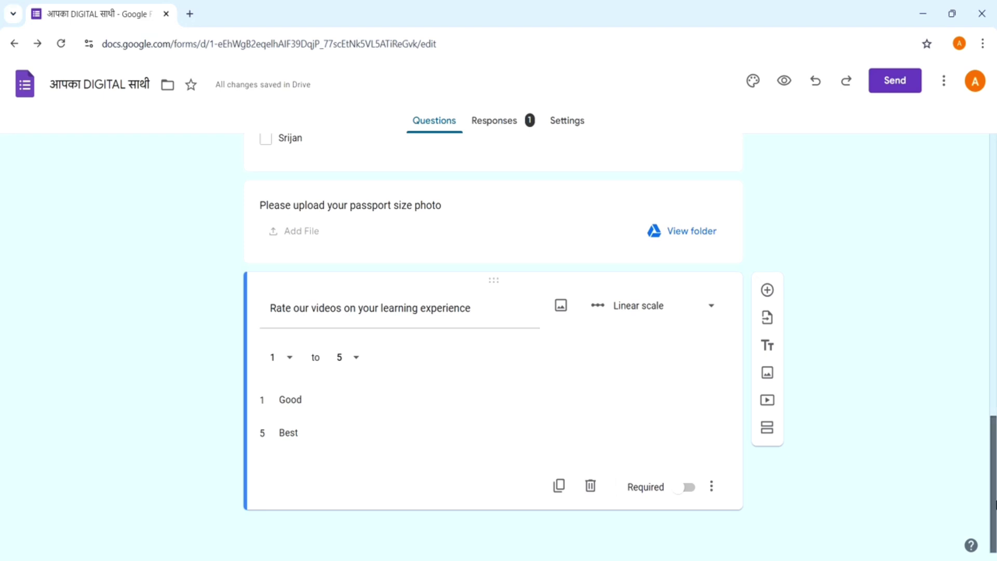
Add a Rating question below the learning experience scale.
left_click(771, 295)
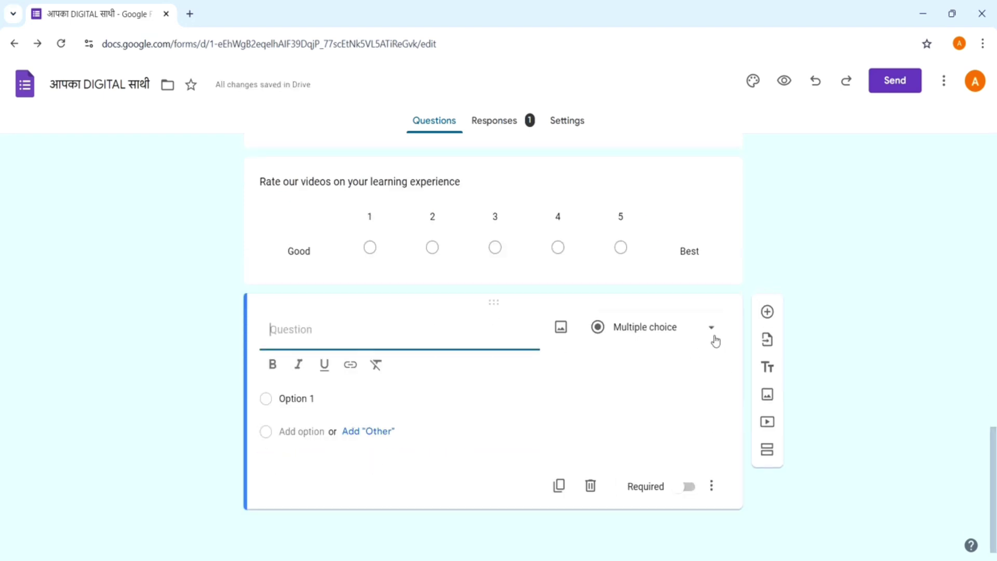
left_click(716, 340)
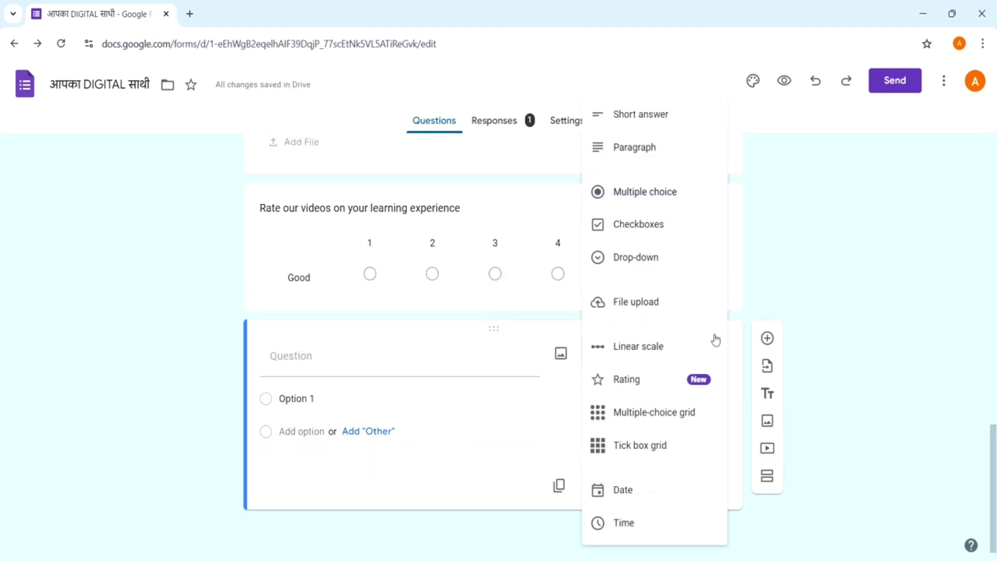
left_click(664, 383)
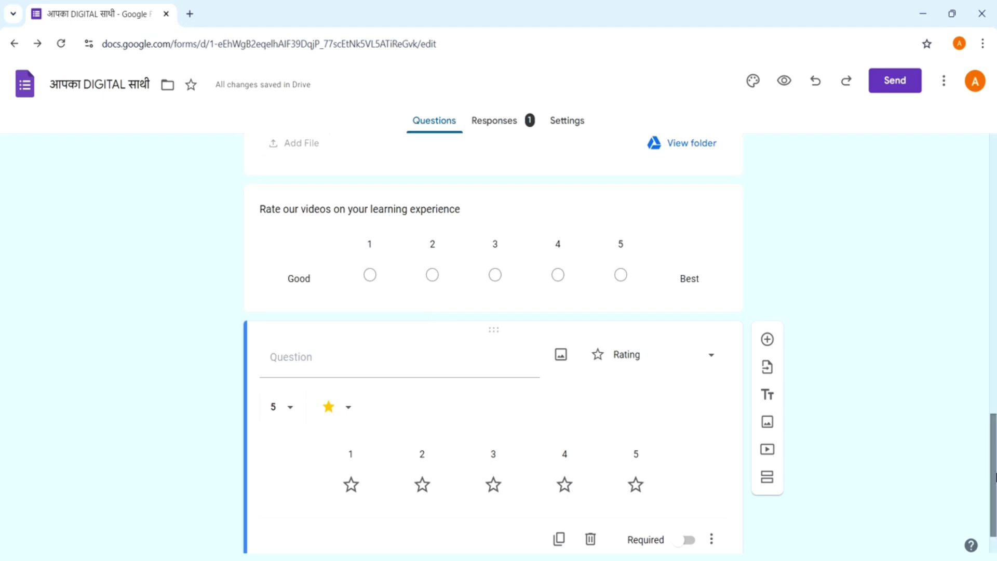
Set the new rating question to 3 levels with the star symbol.
scroll(935, 462, "down", 1)
left_click(284, 359)
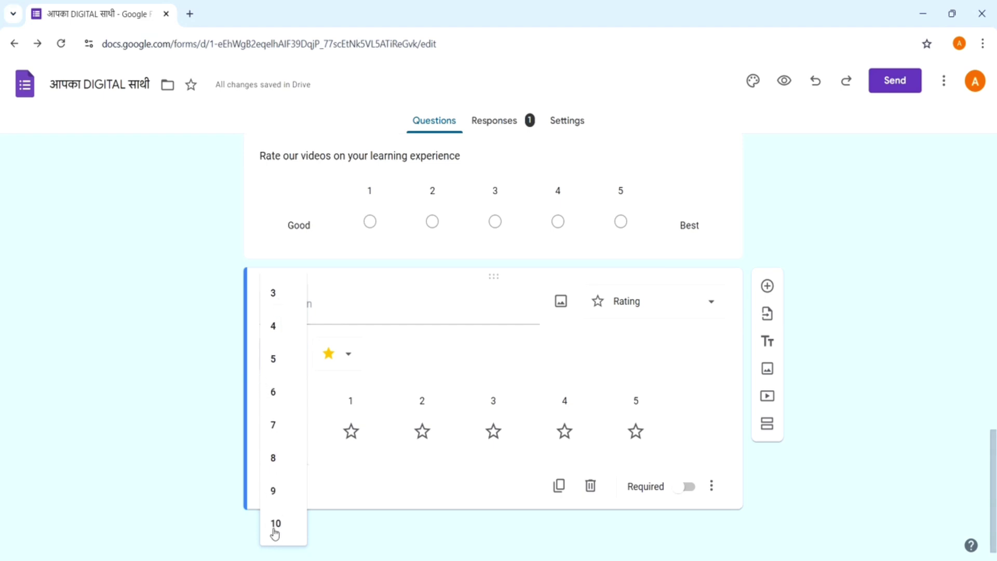
left_click(281, 301)
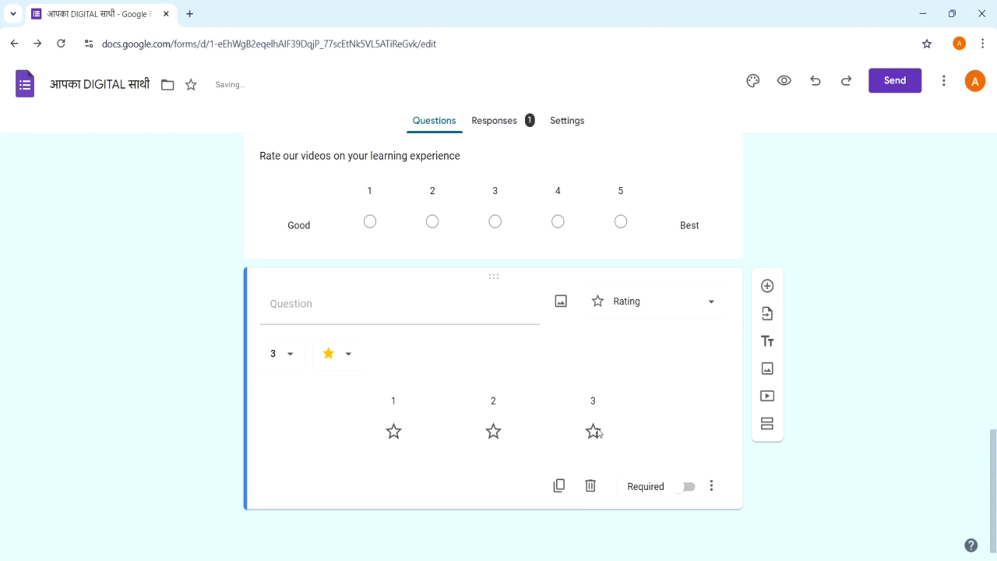
left_click(349, 357)
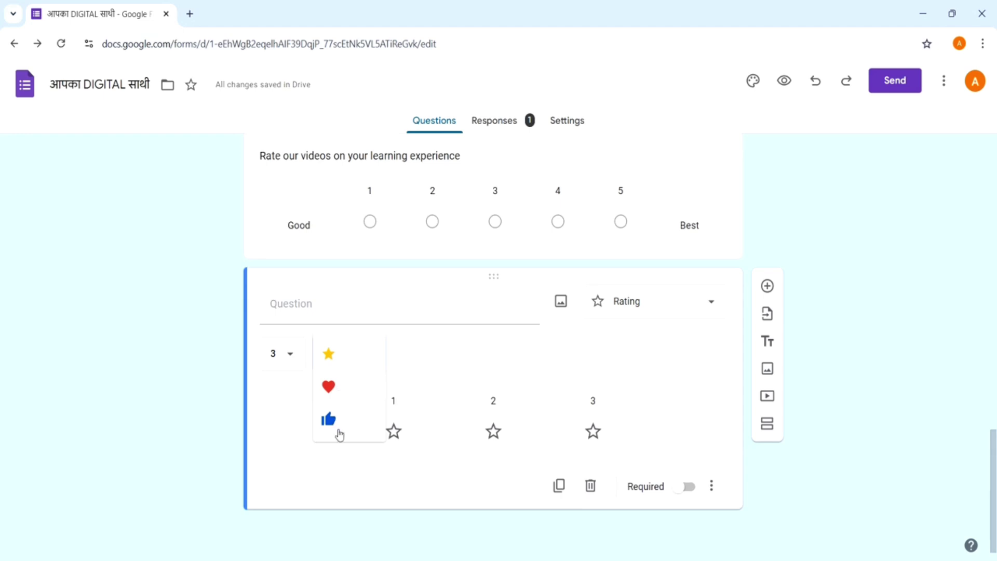
left_click(357, 355)
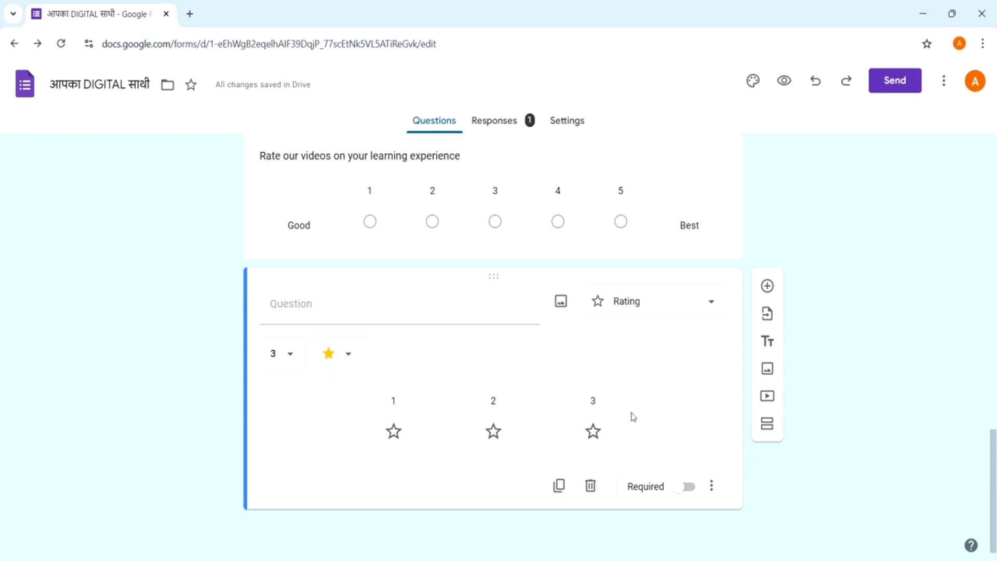
Title the rating question "Rate this video" and check its additional options.
left_click(426, 298)
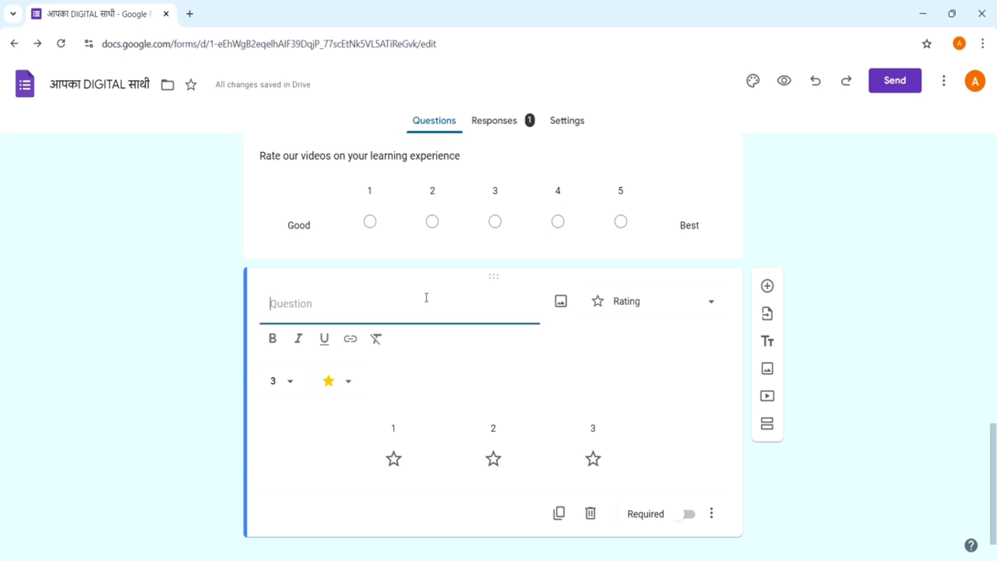
type("Rate this video")
left_click(711, 516)
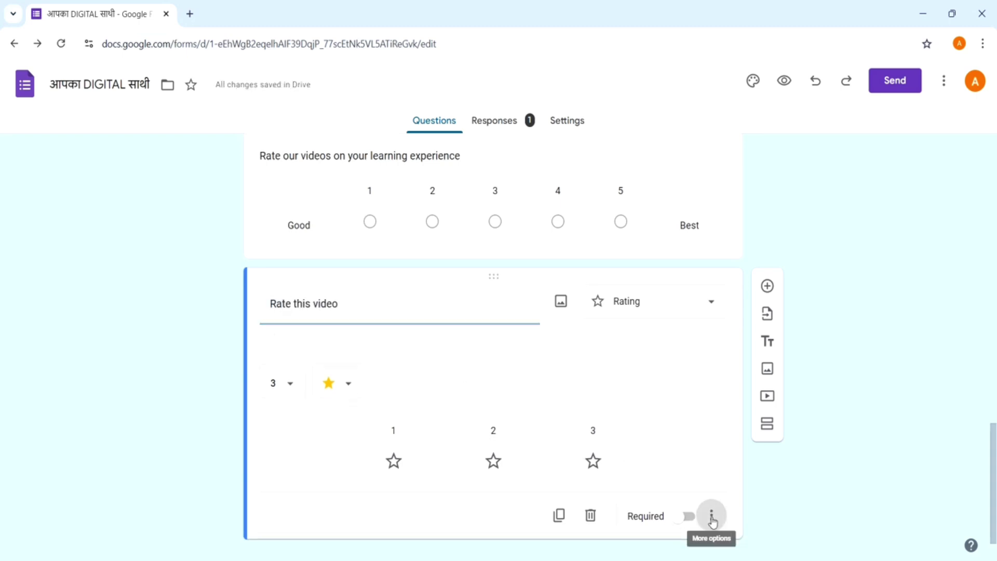
left_click(711, 492)
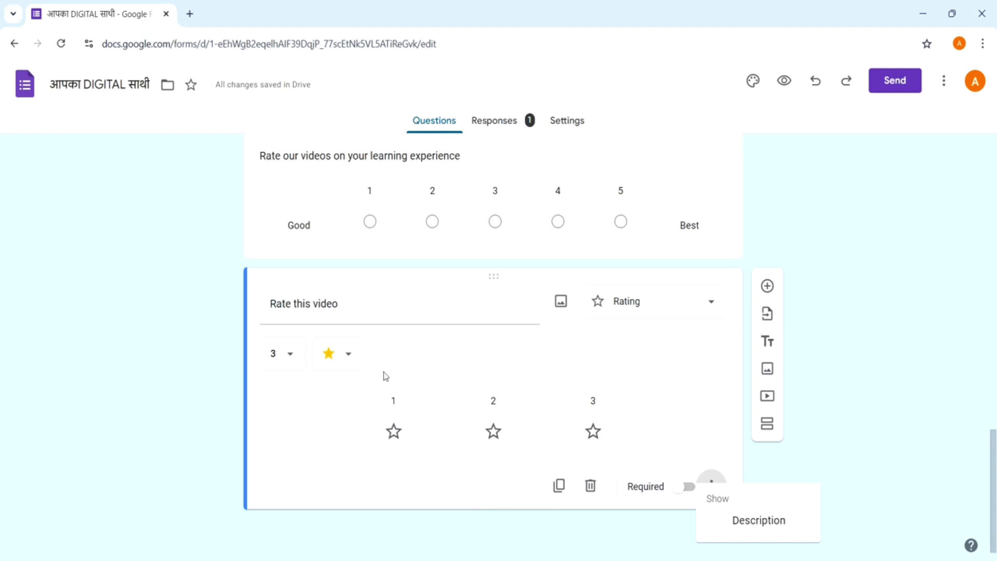
left_click(858, 503)
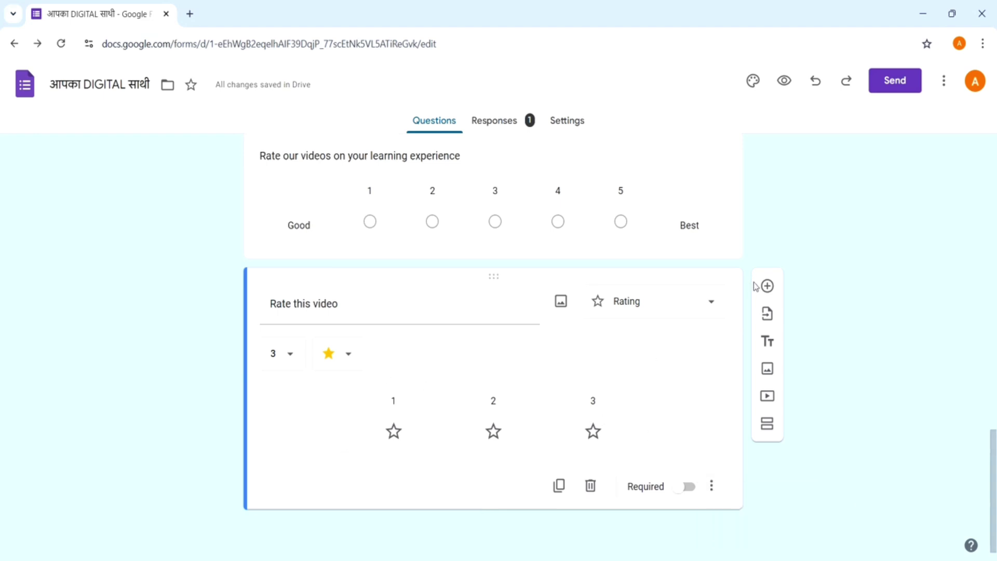
Add a multiple-choice grid question titled "Have you check all our playlists?" below the video rating question.
left_click(767, 286)
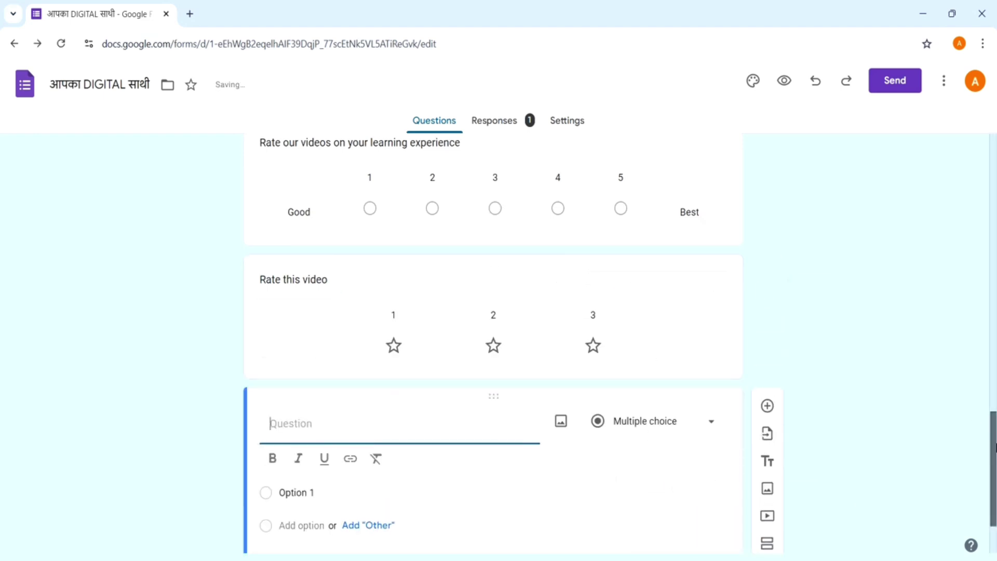
left_click(712, 331)
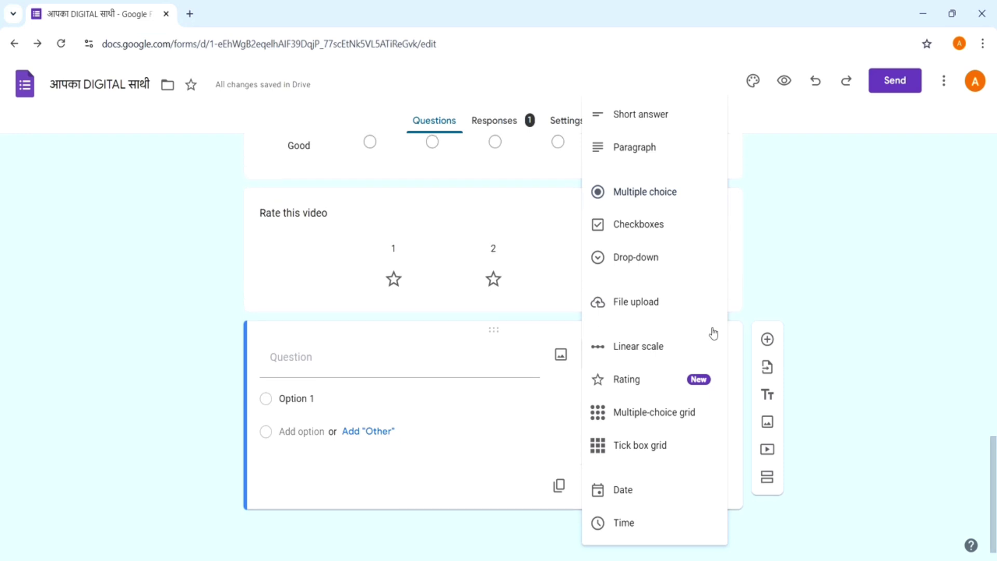
left_click(665, 413)
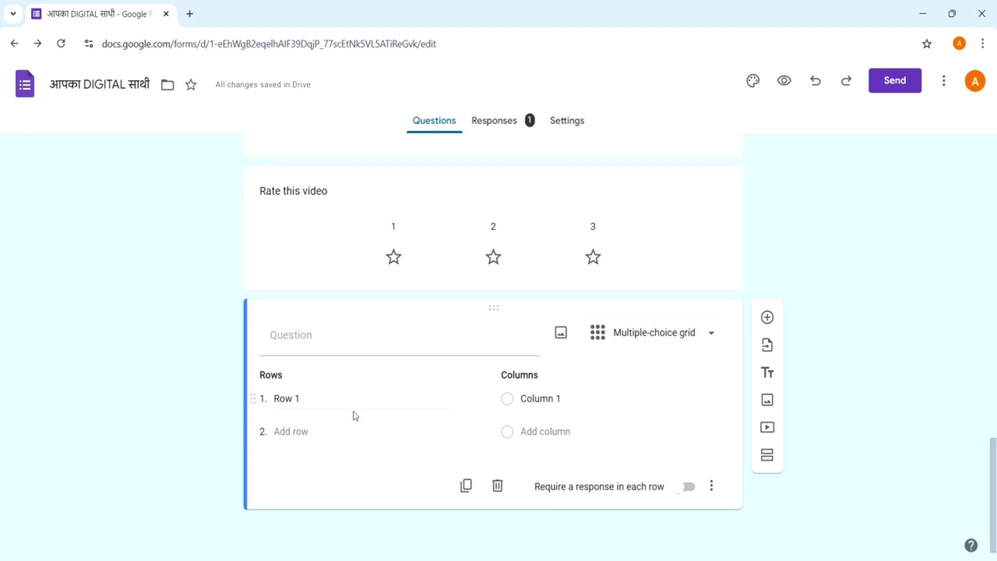
left_click(360, 337)
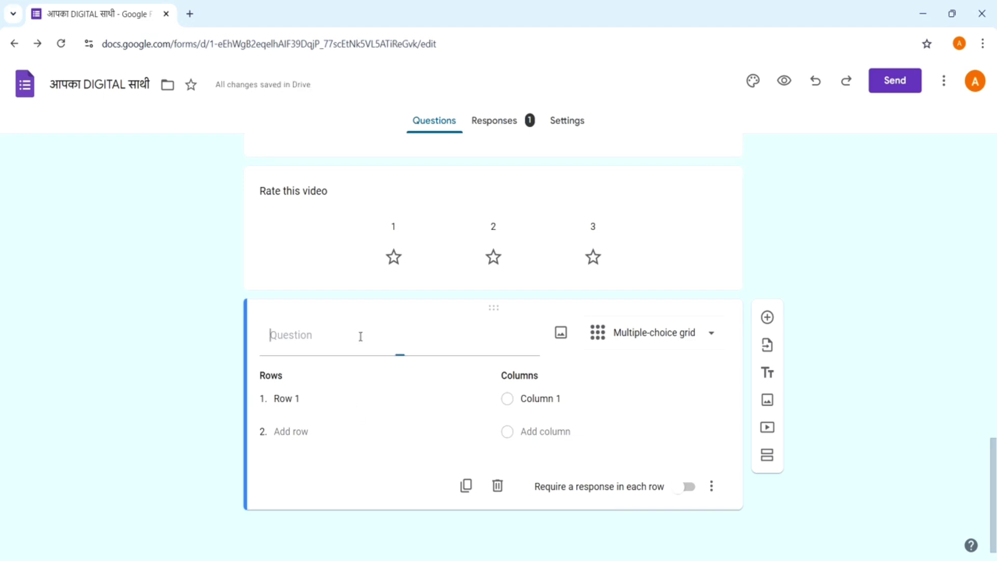
type("Have you check all our playlists?")
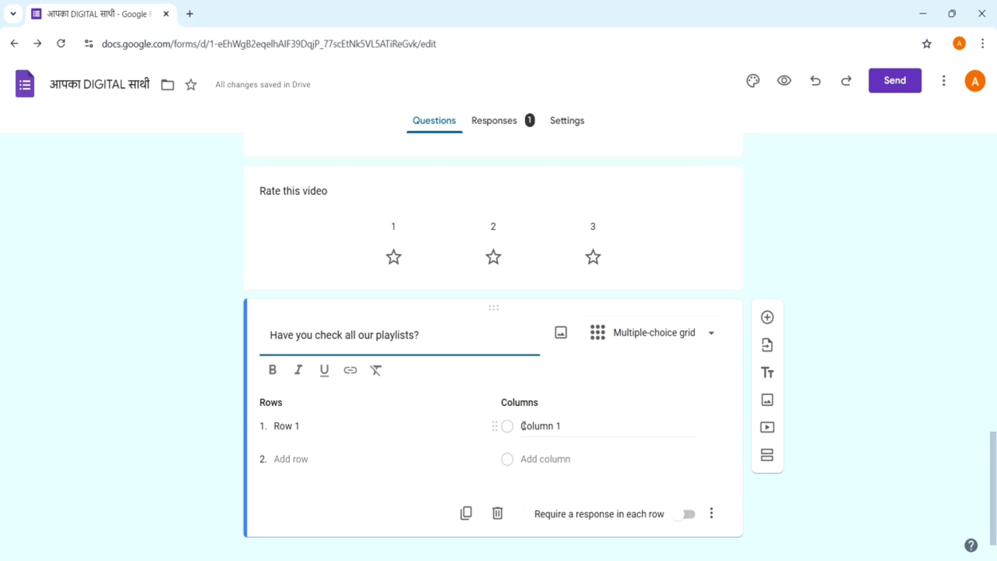
Enter Word, Excel and PowerPoint as the rows of the playlists grid.
left_click(314, 431)
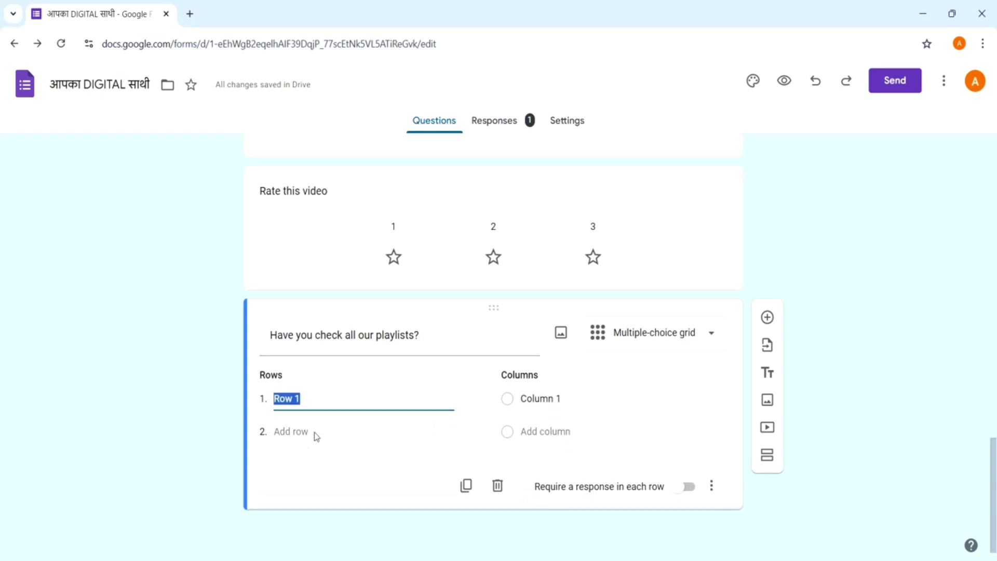
type("Word")
key("Return")
type("Excel")
key("Return")
type("PowerPoint")
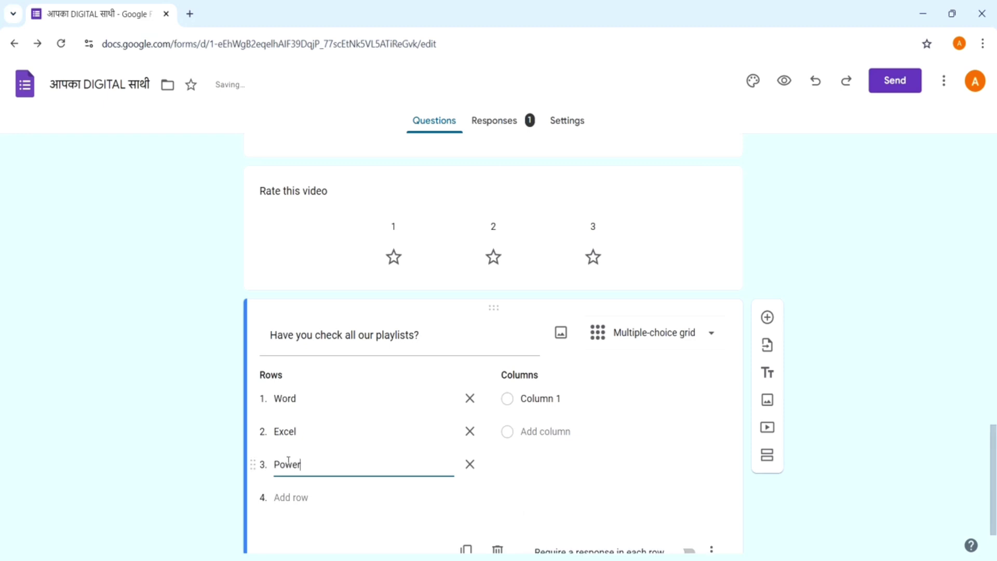
Enter Yes and No as the columns of the playlists grid.
left_click(540, 400)
type("Yes")
key("Return")
type("No")
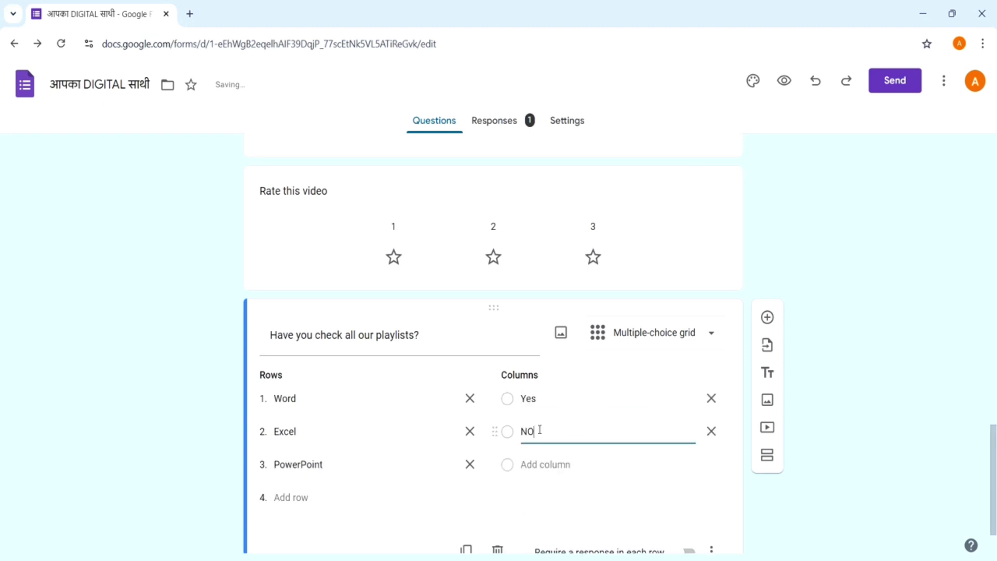
scroll(995, 508, "down", 1)
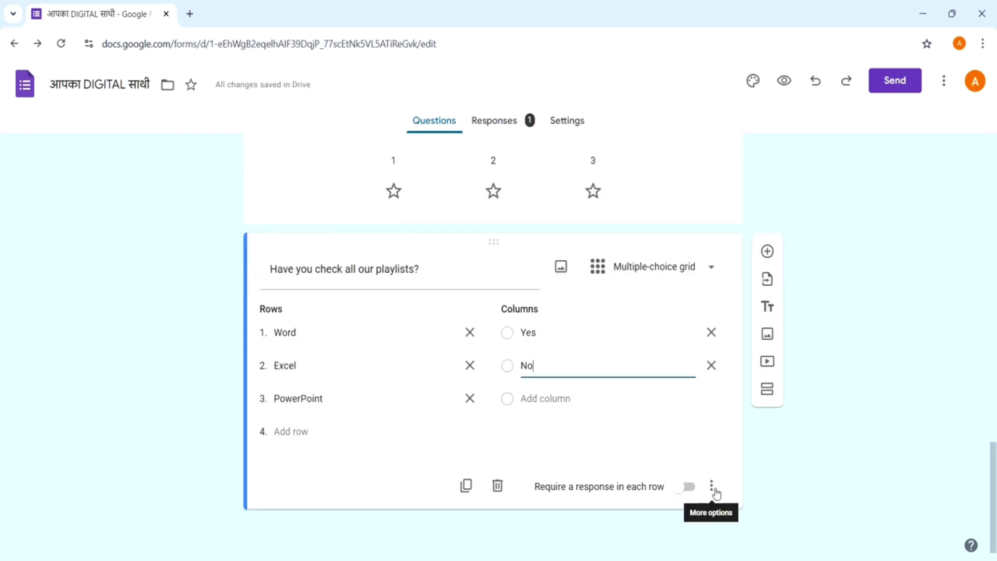
Check how the playlists grid looks outside editing, and make a response required in each of its rows.
left_click(628, 202)
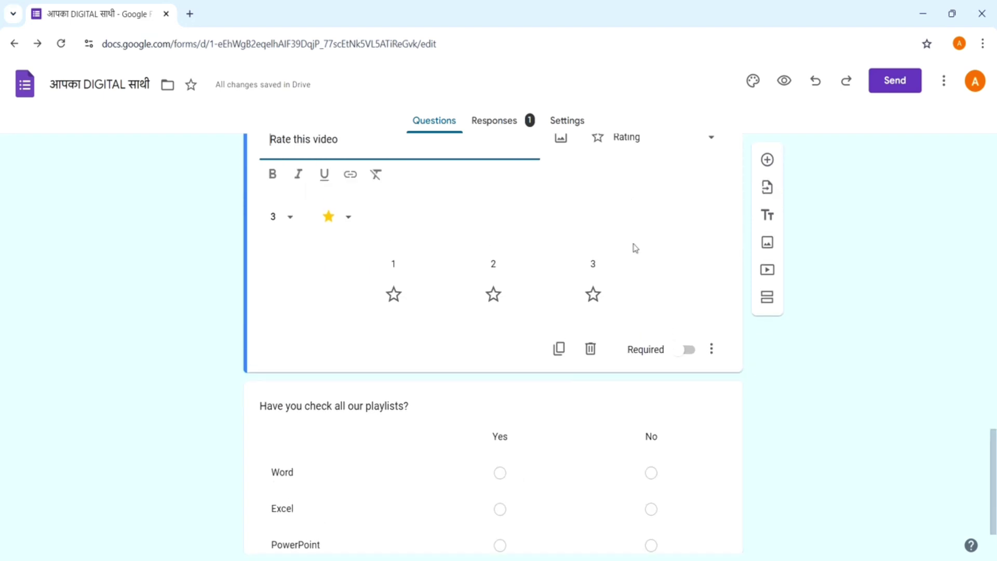
scroll(977, 387, "down", 1)
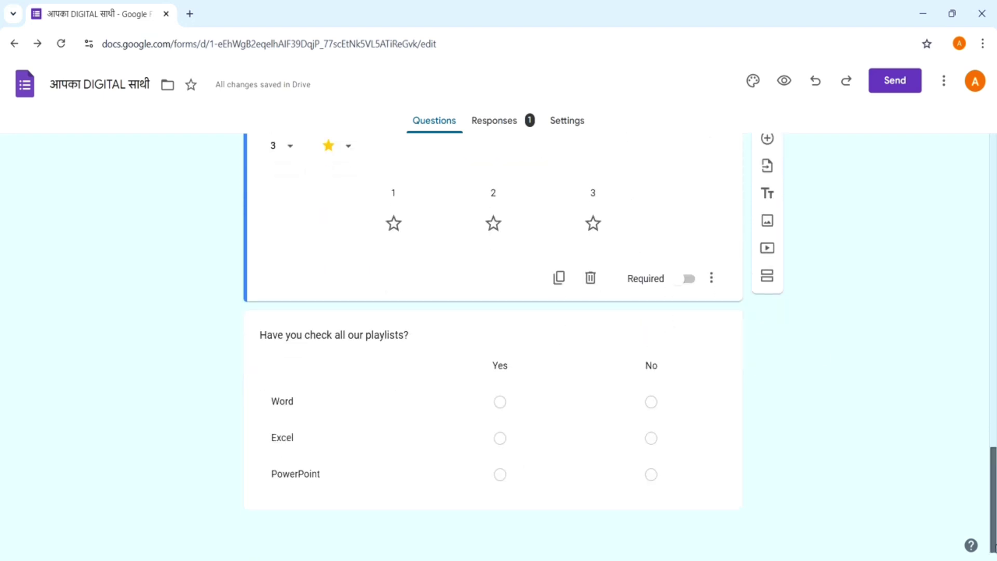
left_click(686, 467)
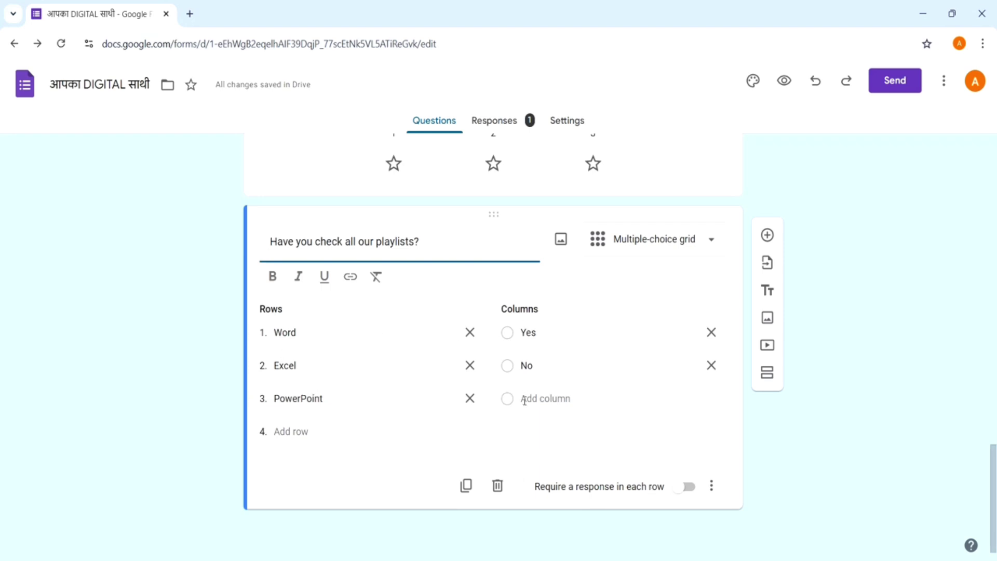
left_click(690, 489)
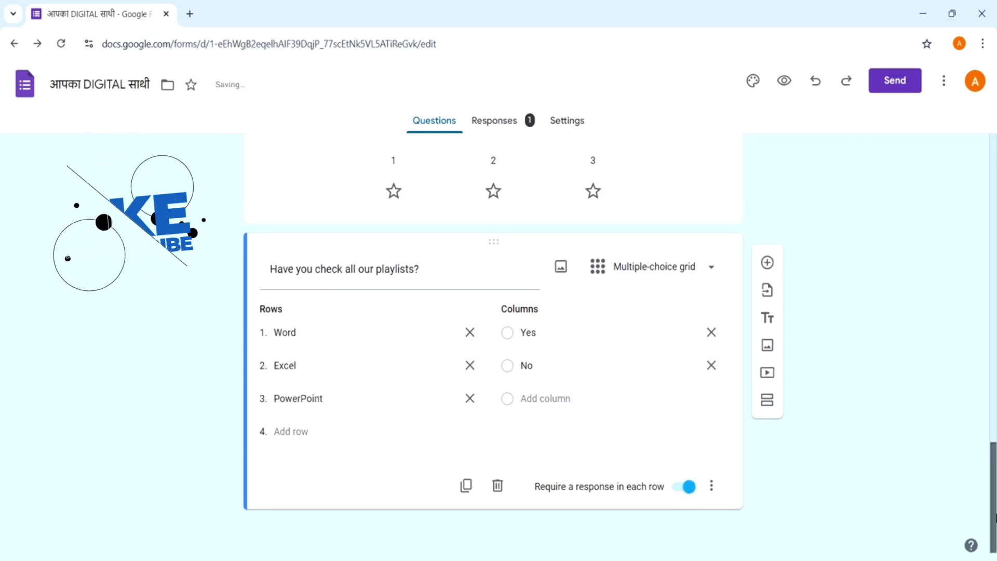
Preview the form and answer Yes for Word, Excel and PowerPoint in the playlists grid.
scroll(493, 322, "up", 15)
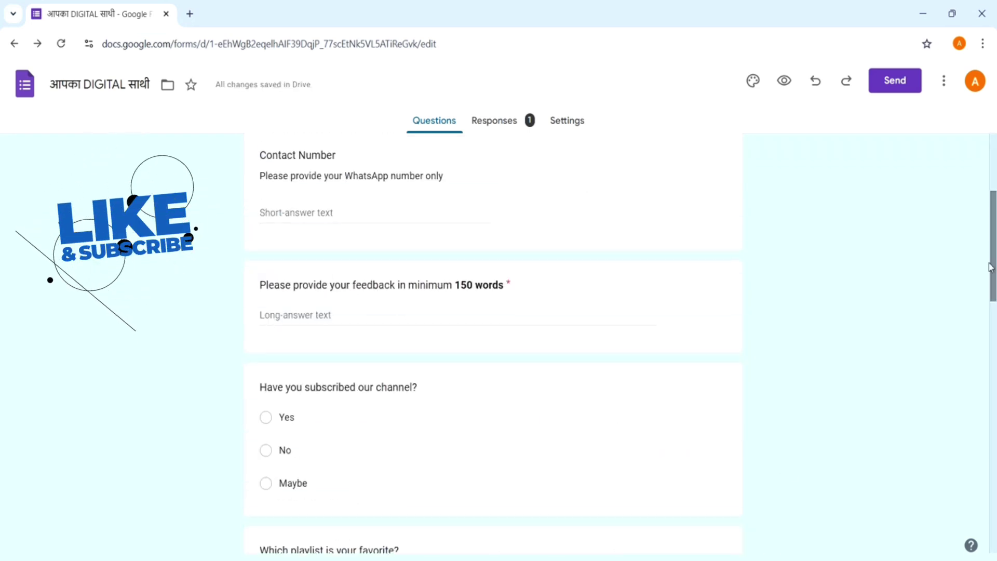
left_click(782, 89)
left_click_drag(992, 427, 993, 507)
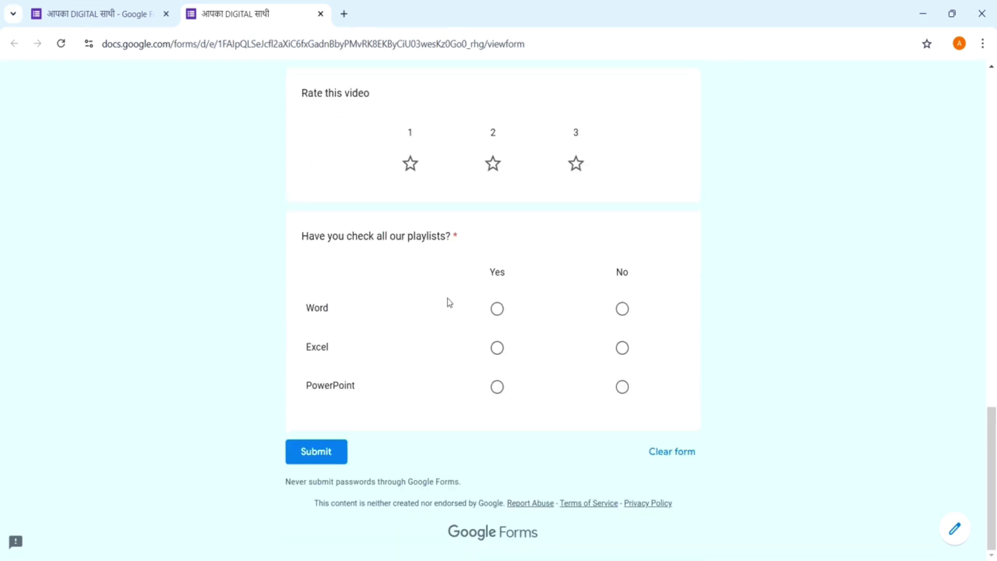
left_click(498, 310)
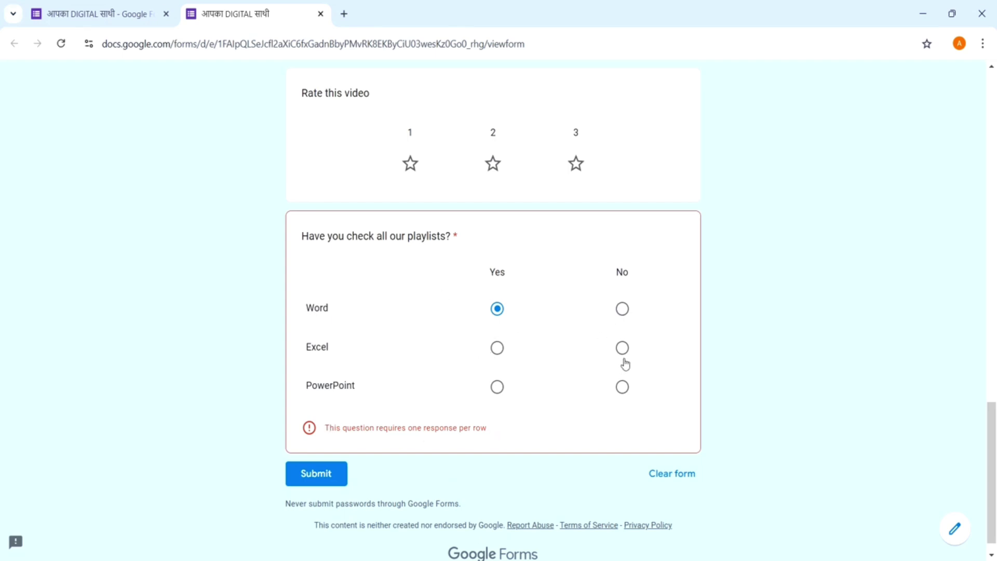
left_click(497, 348)
left_click(498, 387)
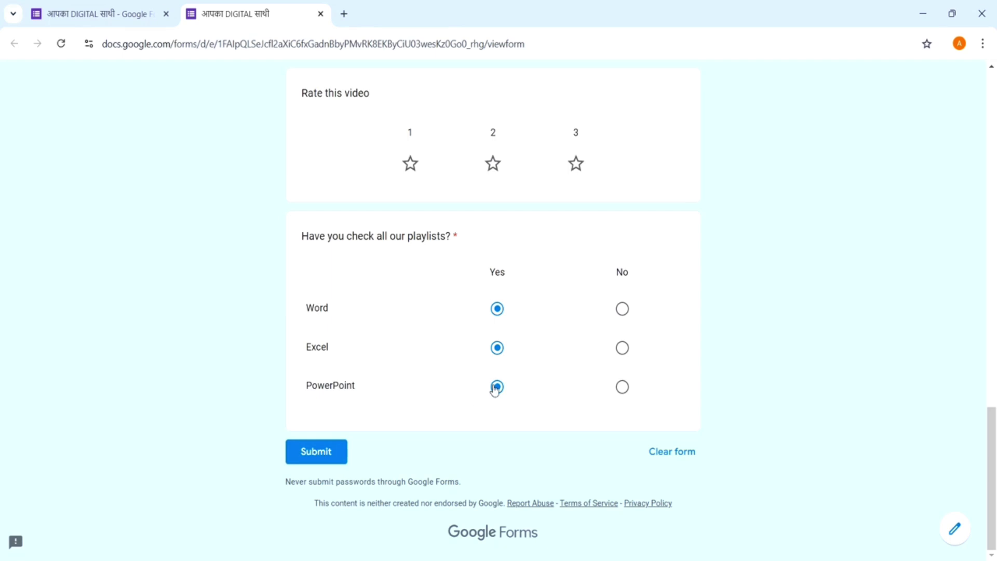
Test switching the Excel row between Yes and No in the preview, and close the preview without submitting.
left_click(623, 350)
left_click(498, 348)
left_click(623, 348)
left_click(321, 14)
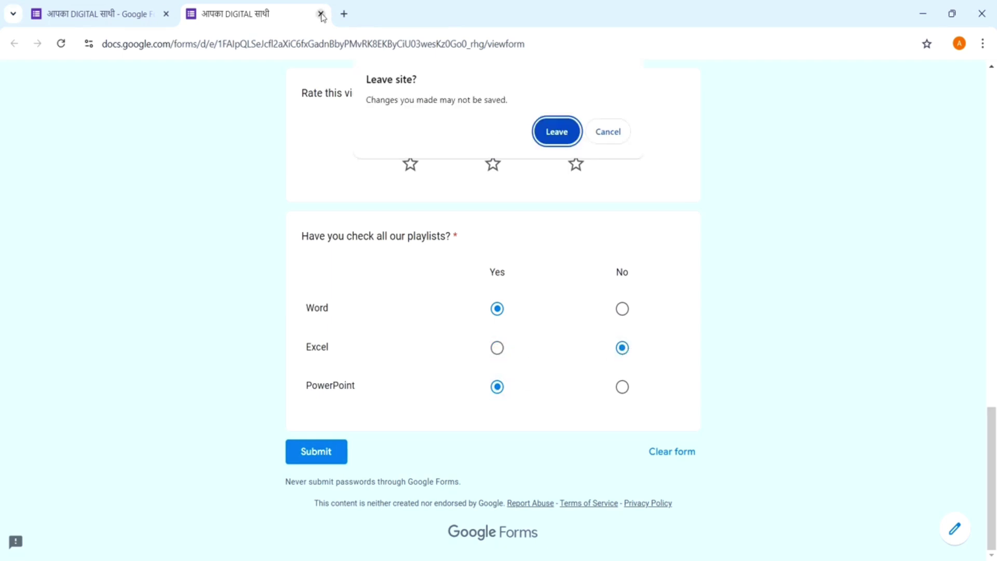
left_click(562, 139)
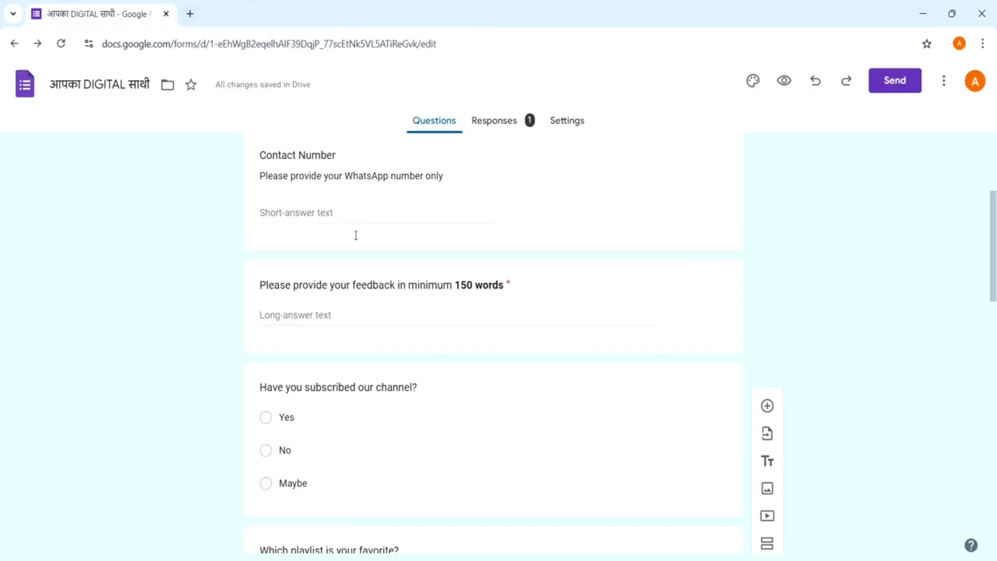
Return to the playlists grid question and examine its additional options for description, column limit and row shuffling.
left_click_drag(995, 292, 996, 543)
left_click(675, 287)
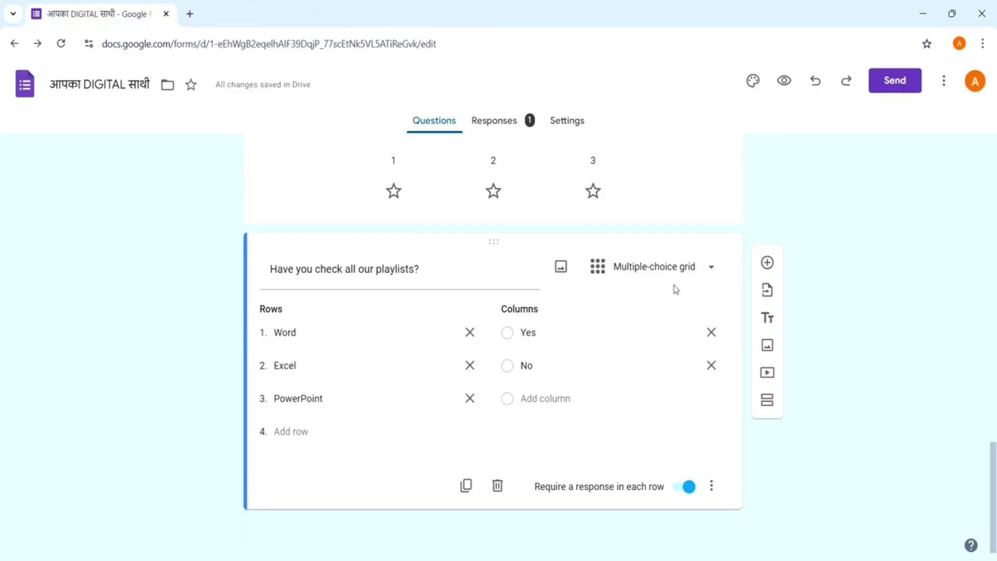
left_click(712, 486)
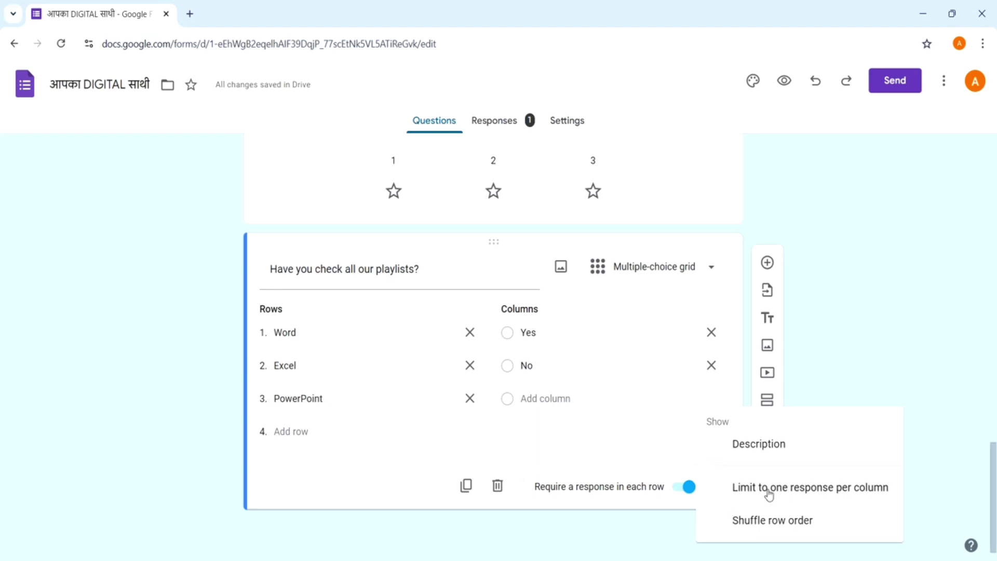
left_click(558, 445)
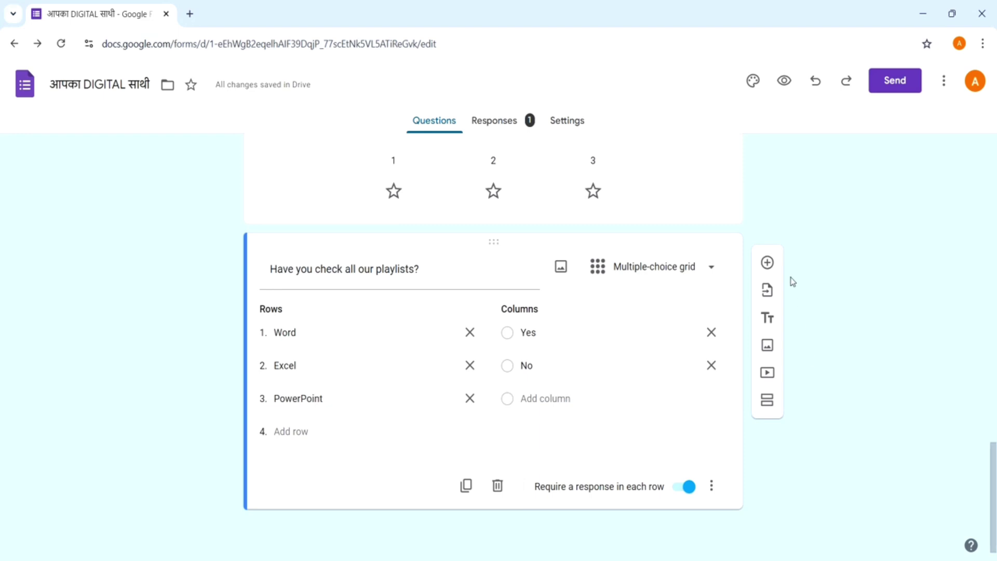
Add a tick box grid question titled "Have you shared our playlist with your friends?" below the playlists grid.
left_click(767, 263)
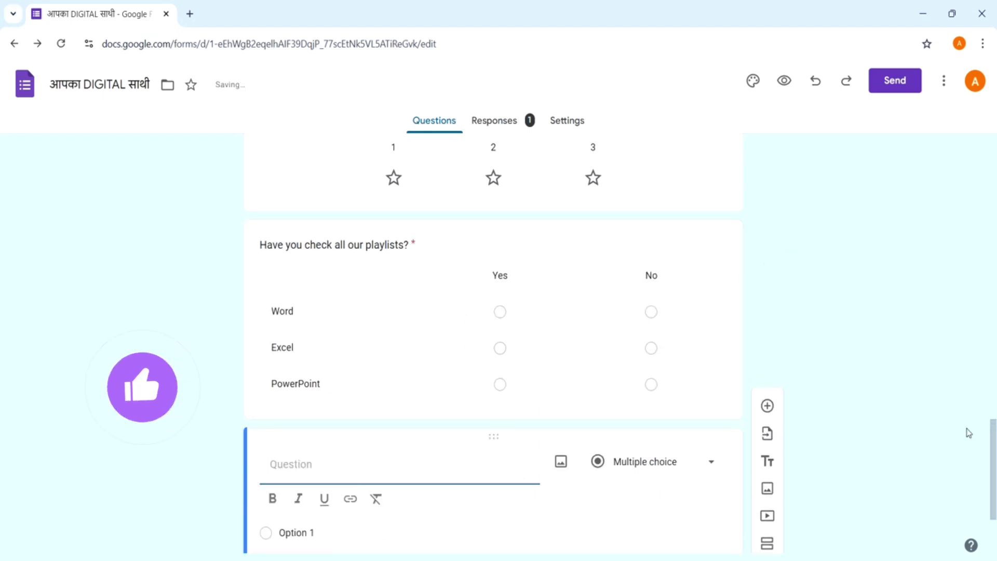
left_click(713, 334)
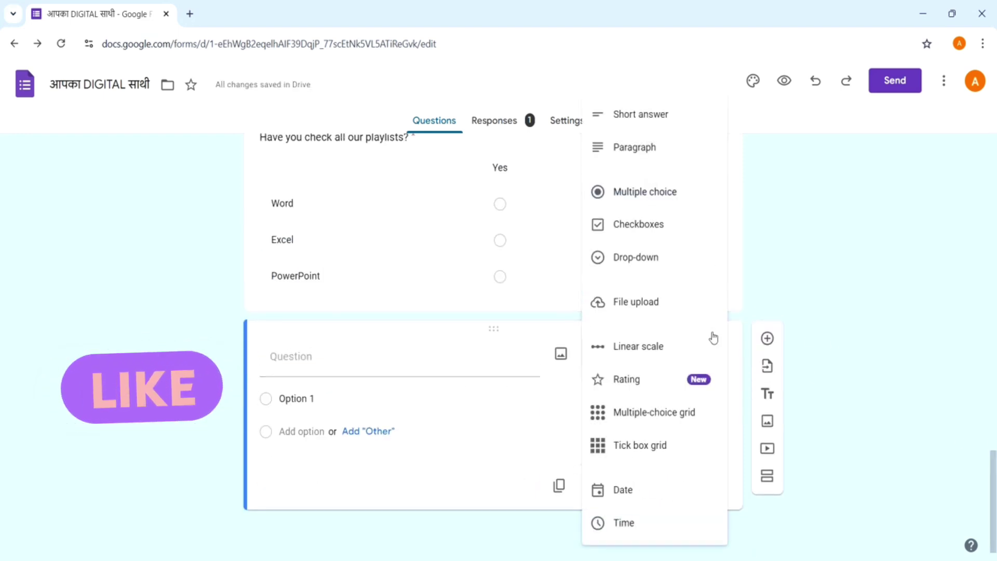
left_click(620, 451)
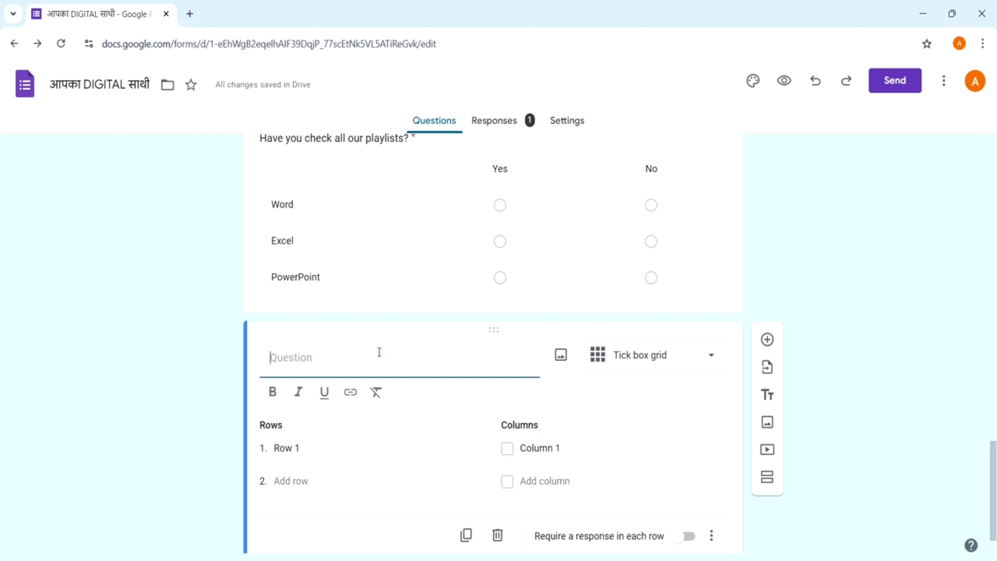
scroll(416, 364, "up", 2)
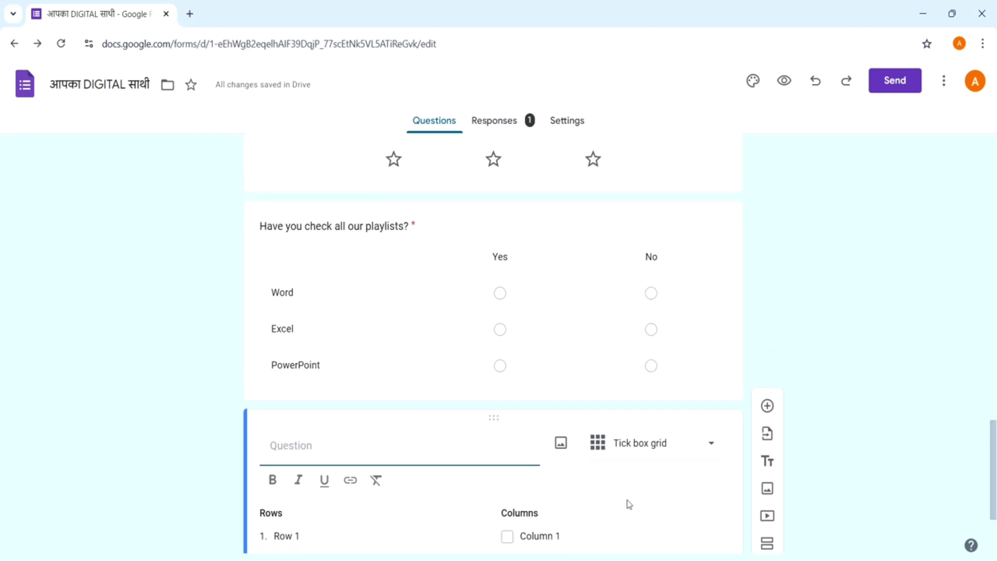
type("Have you shared our playlist with your friends")
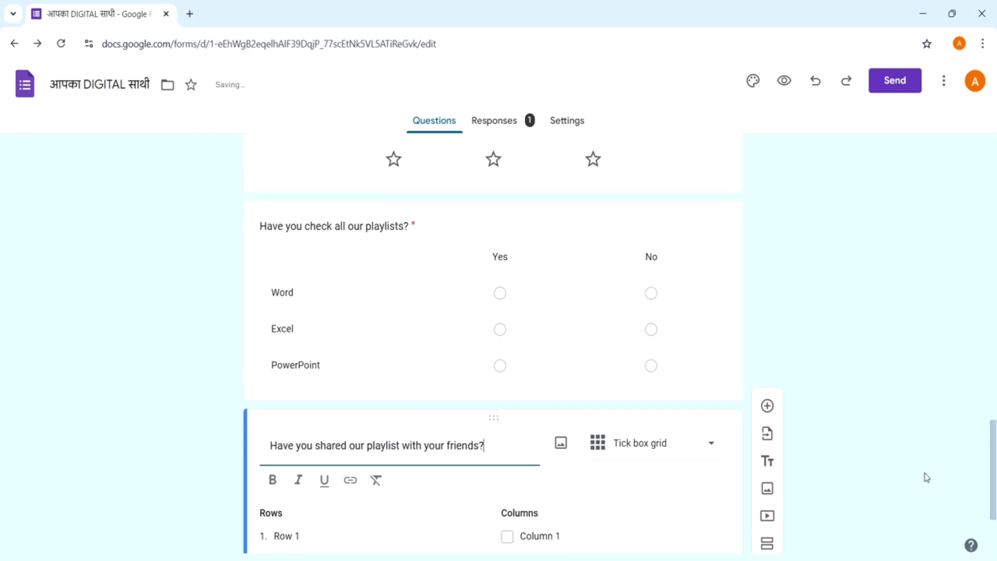
scroll(655, 329, "down", 3)
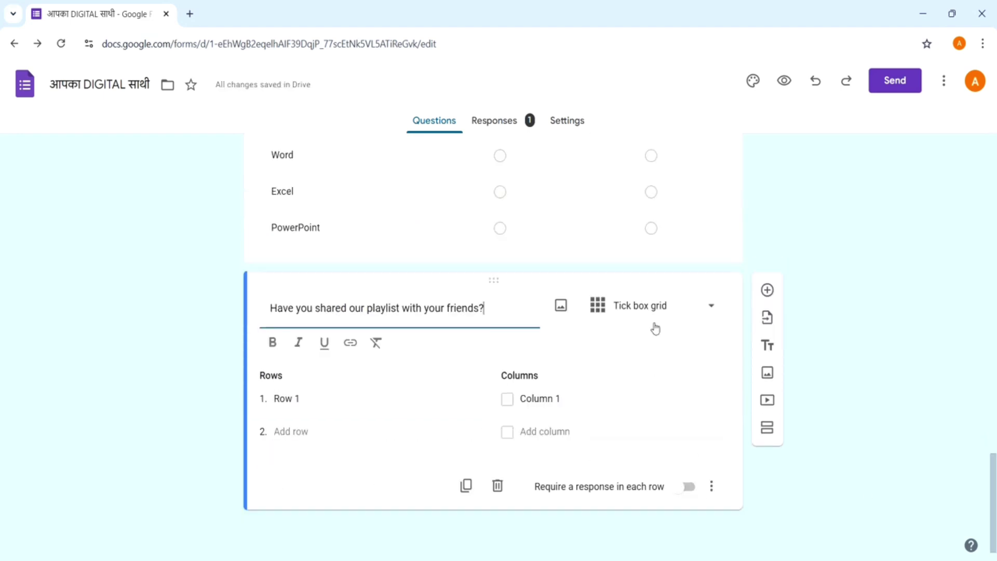
Enter Srijan, Shorts and Other Useful Applications as the rows of the tick box grid.
left_click(292, 401)
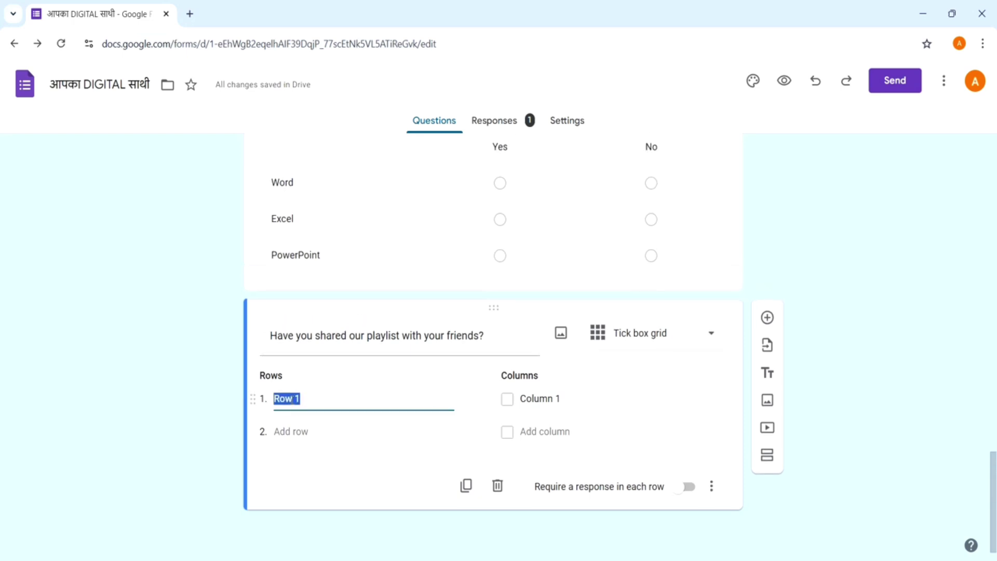
type("Srijan")
key("Return")
type("Shorts")
key("Return")
type("Other Useful Applications")
Enter Yes, No and "Will share today" as the columns of the tick box grid.
left_click(538, 400)
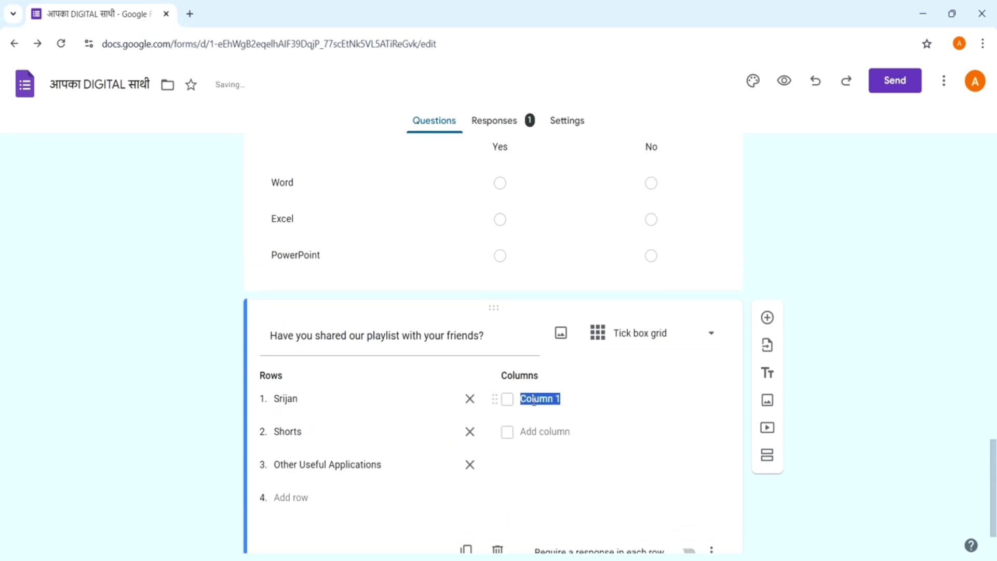
type("Yes")
key("Return")
type("No")
key("Return")
type("Will share today")
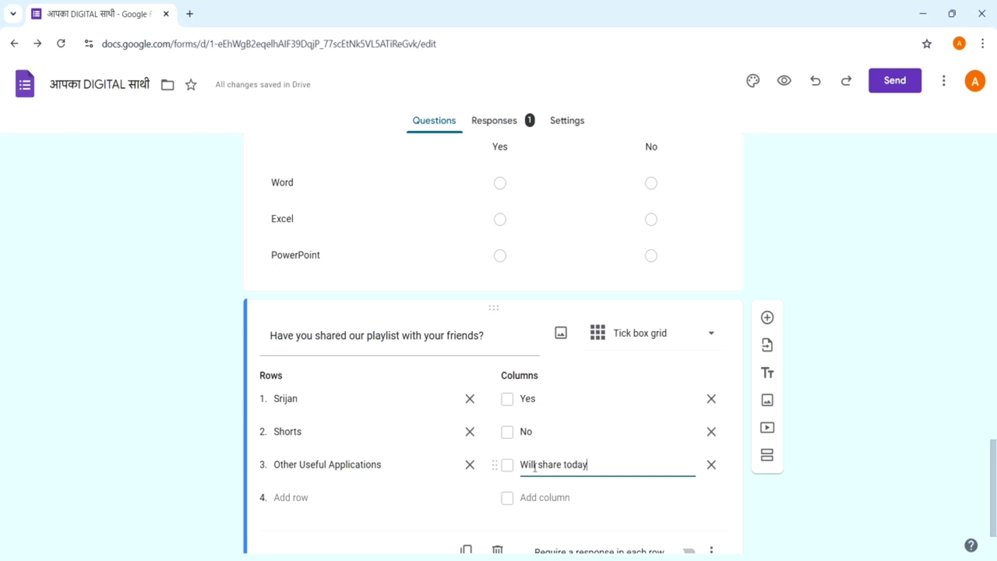
Add "Will share later" as the fourth column of the tick box grid and require a response in each row.
key("Return")
type("Will share later")
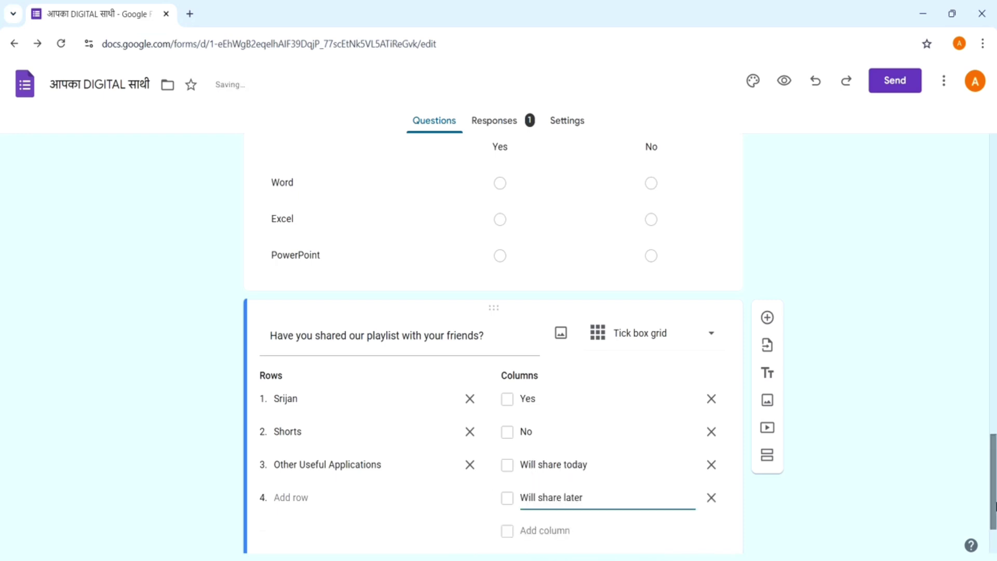
scroll(994, 540, "down", 2)
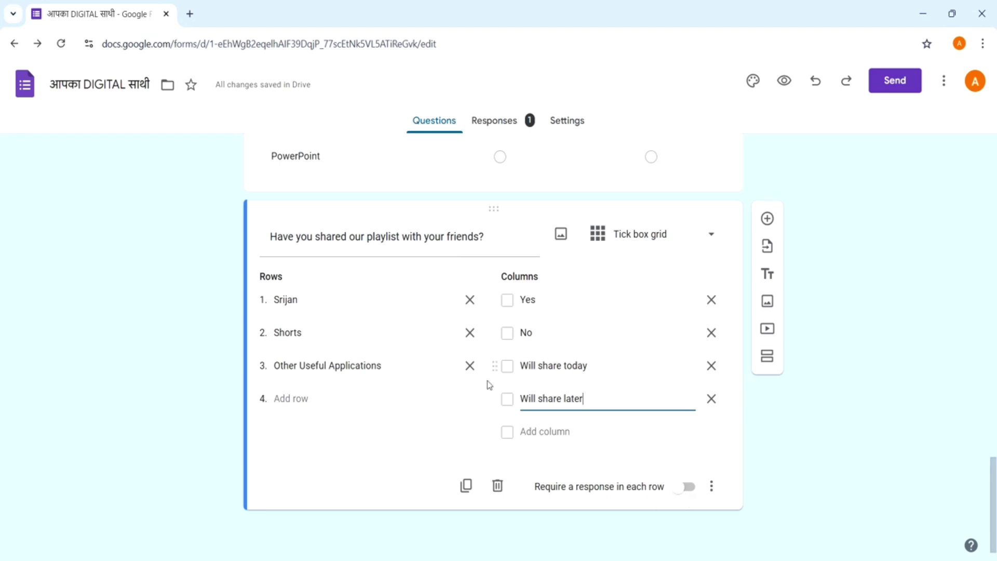
left_click(690, 488)
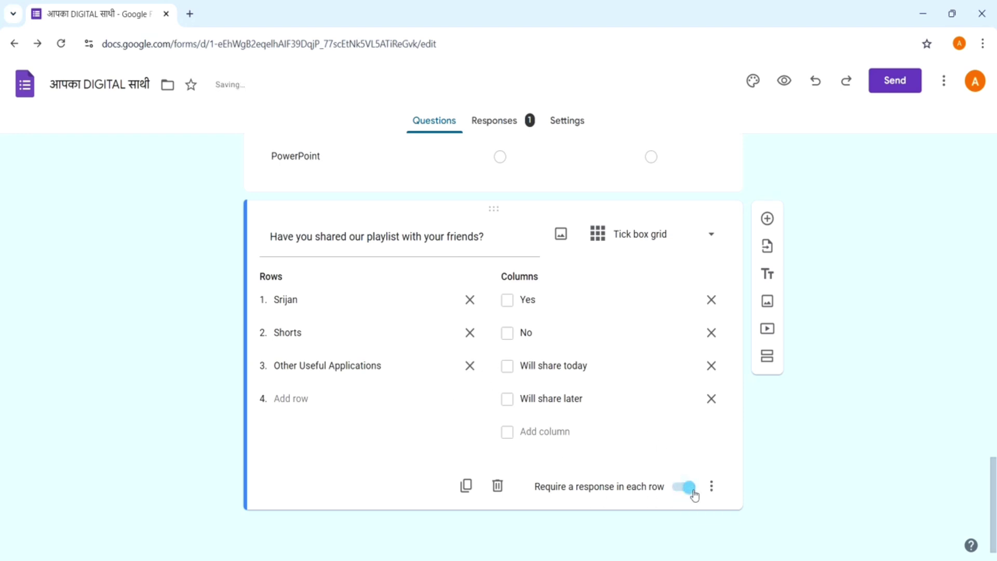
Preview the form and tick all four columns for Srijan, plus Yes for Shorts and Other Useful Applications.
left_click(784, 81)
scroll(992, 509, "down", 10)
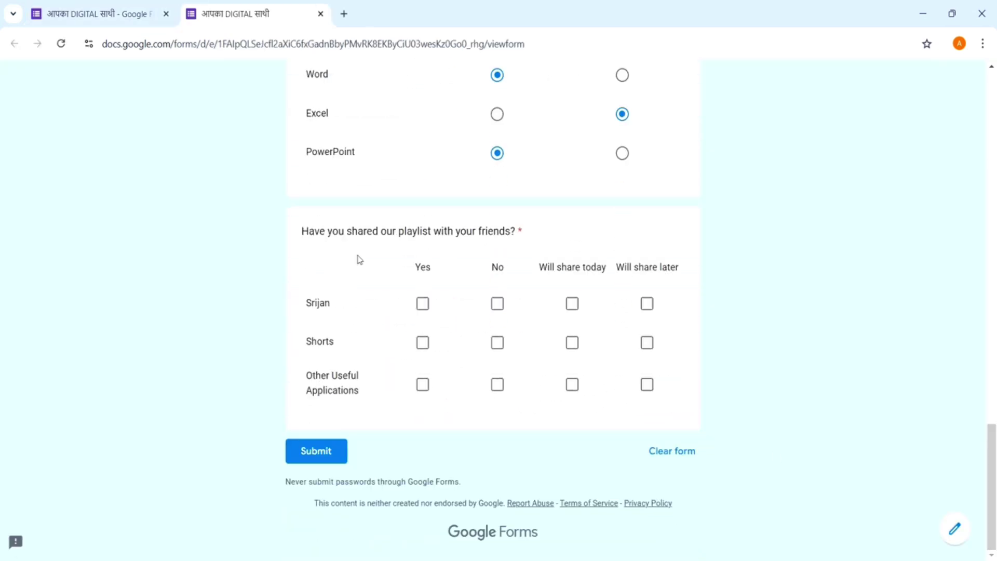
left_click(423, 307)
left_click(497, 305)
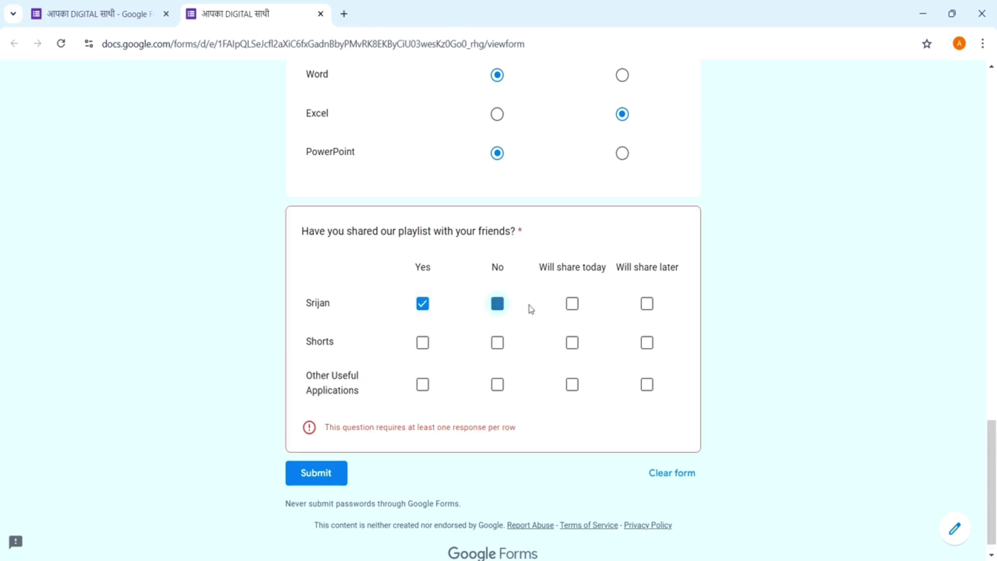
left_click(575, 312)
left_click(424, 343)
left_click(427, 401)
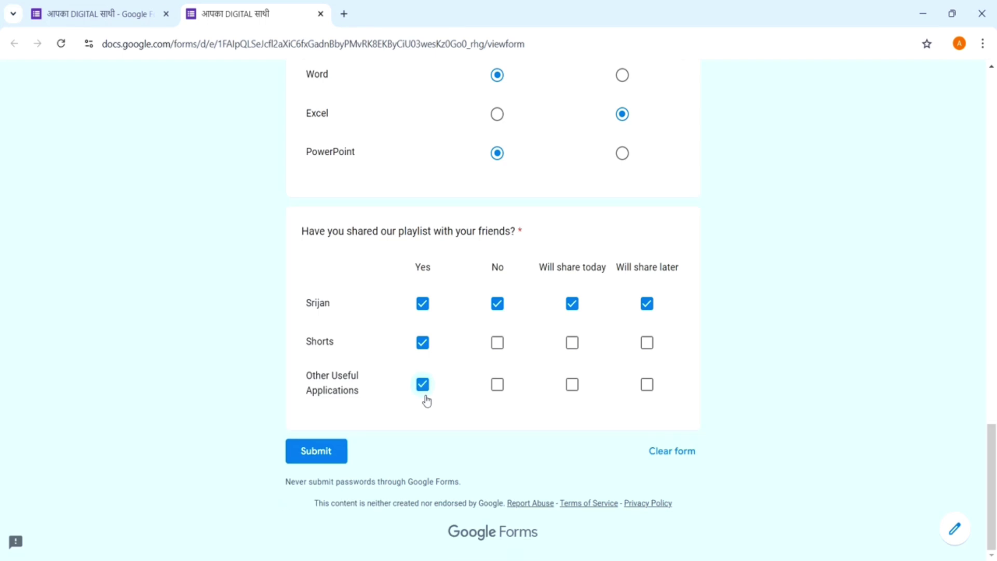
Change the Other Useful Applications answer from Yes to "Will share later" and close the form preview.
left_click(426, 401)
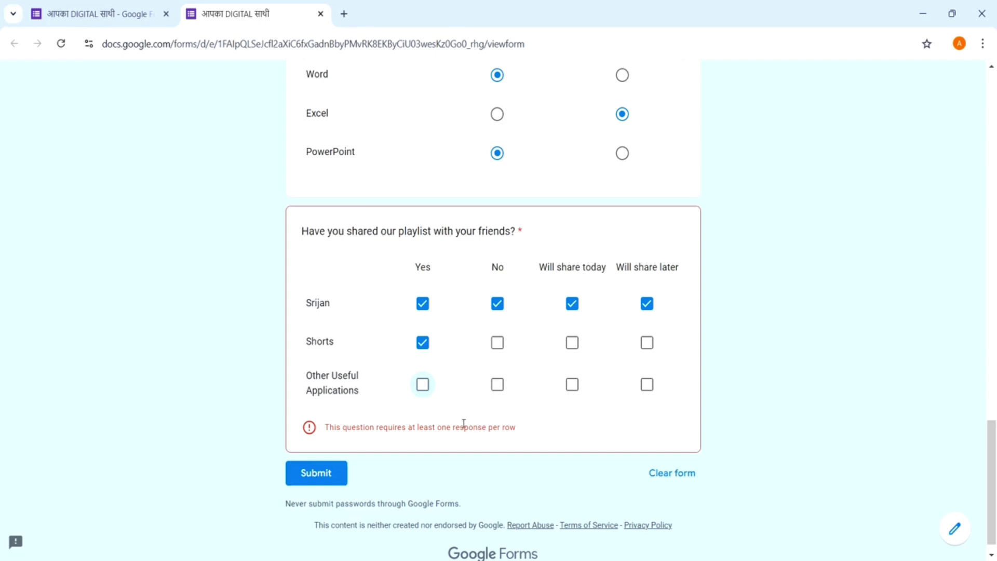
left_click(647, 385)
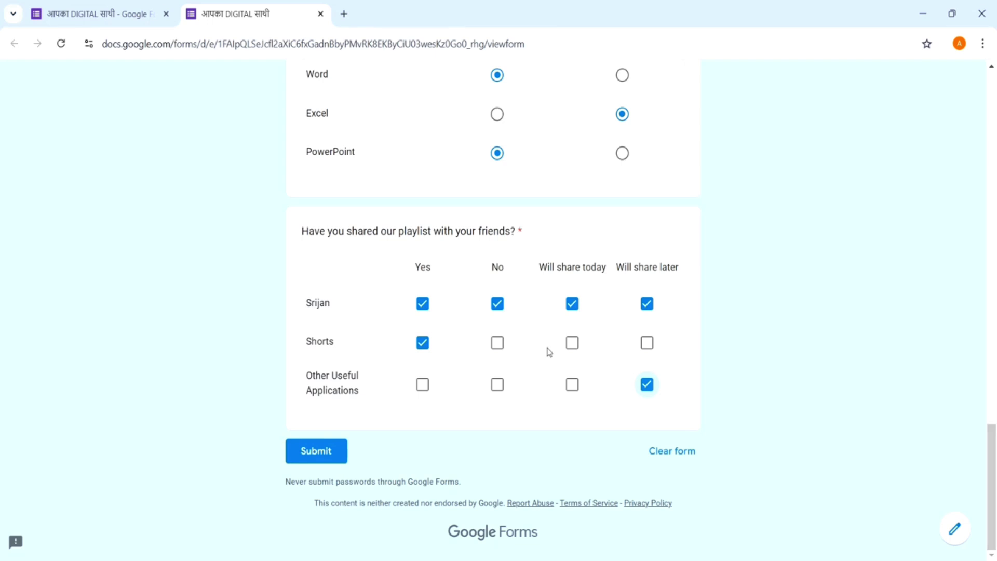
scroll(551, 364, "up", 2)
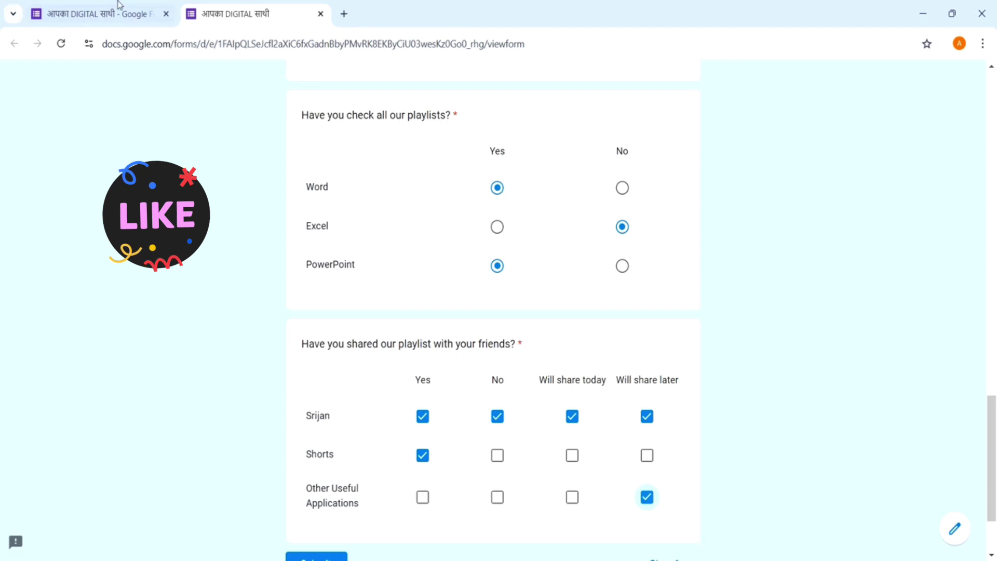
left_click(320, 14)
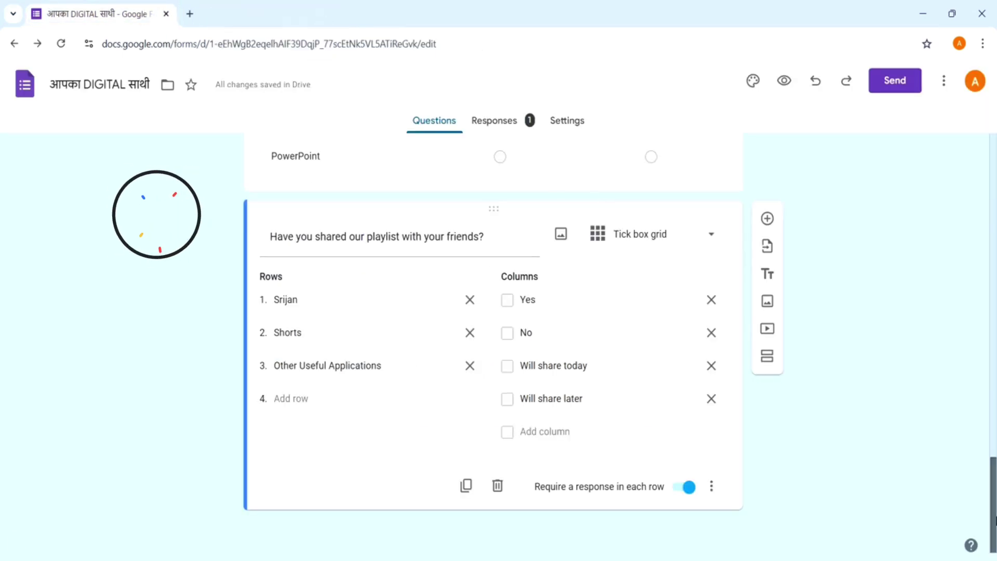
Add a Date question titled "Date of Birth" below the tick box grid.
left_click(768, 219)
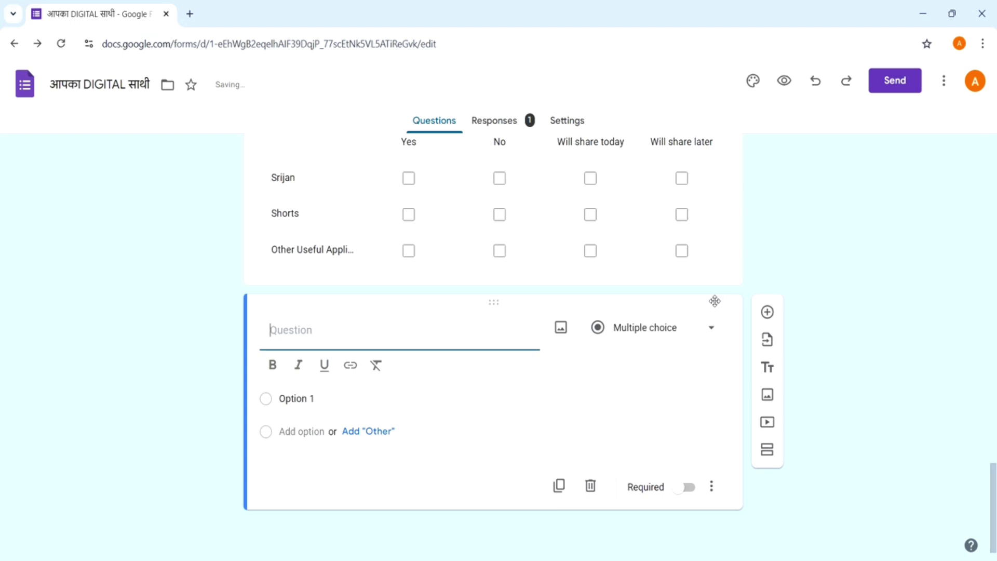
left_click(713, 337)
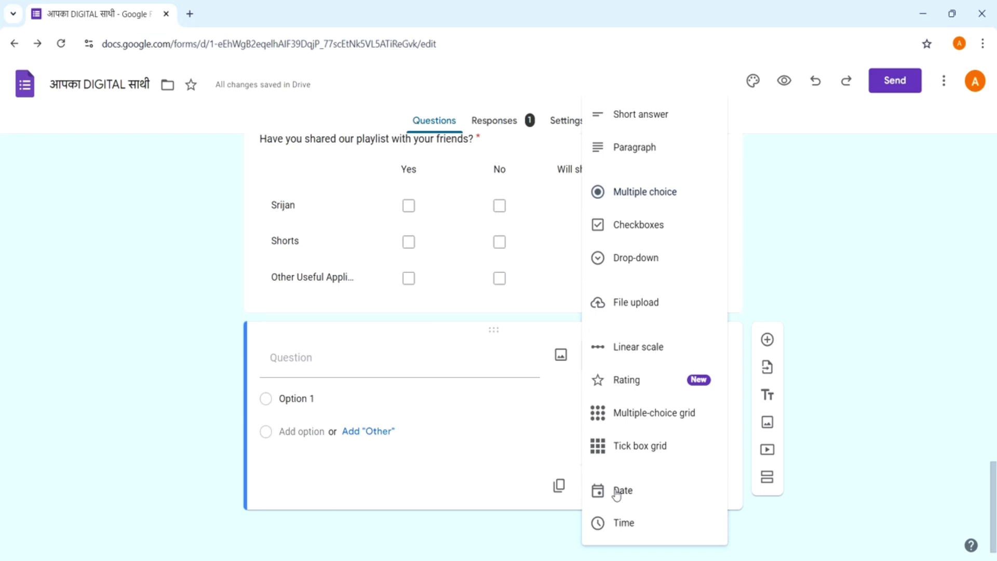
left_click(375, 349)
type("Date of Birth")
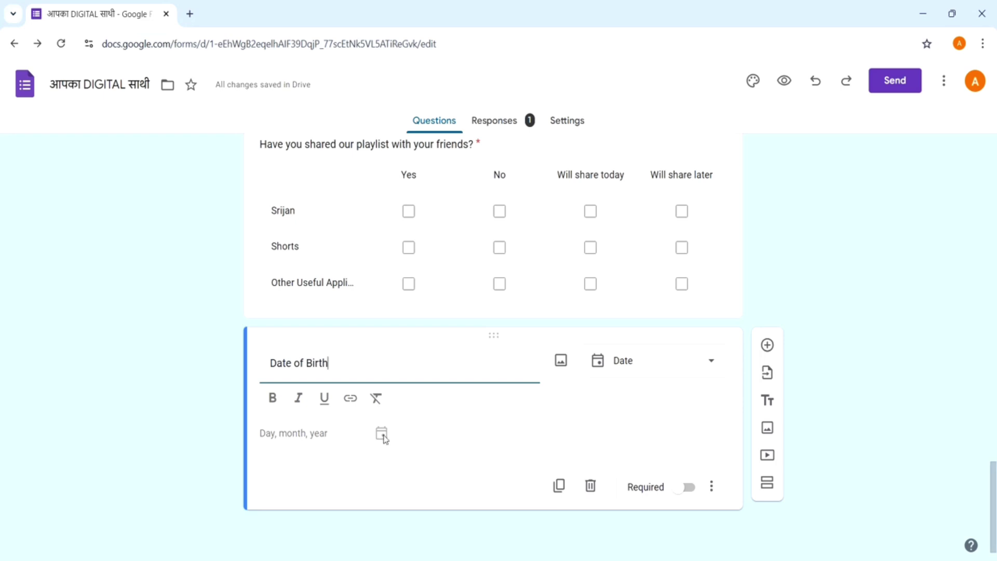
Duplicate the Date of Birth question, retitle the copy "Time you will give feedback" and set its type to Time.
left_click(559, 485)
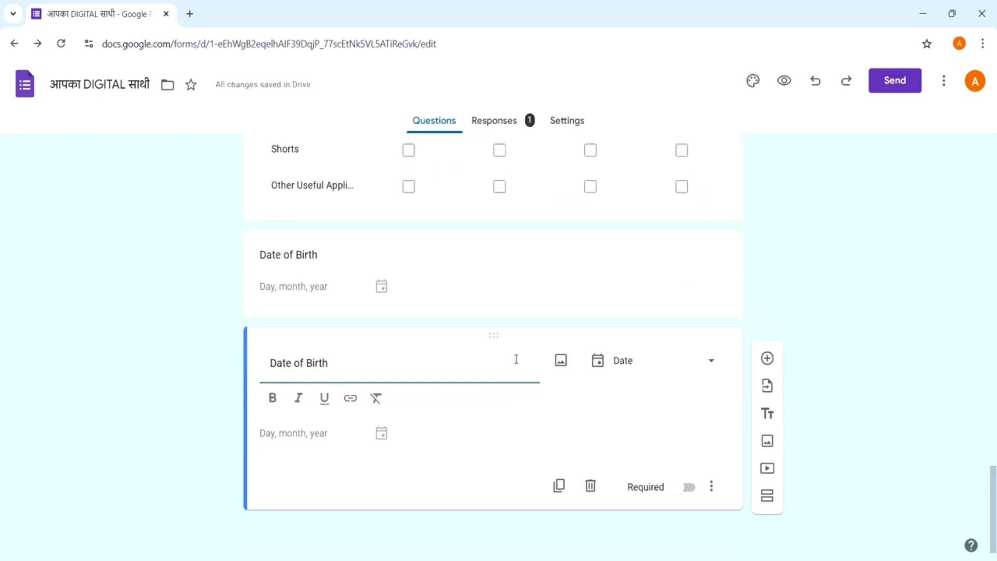
key("ctrl+a")
type("Time you will give feedback")
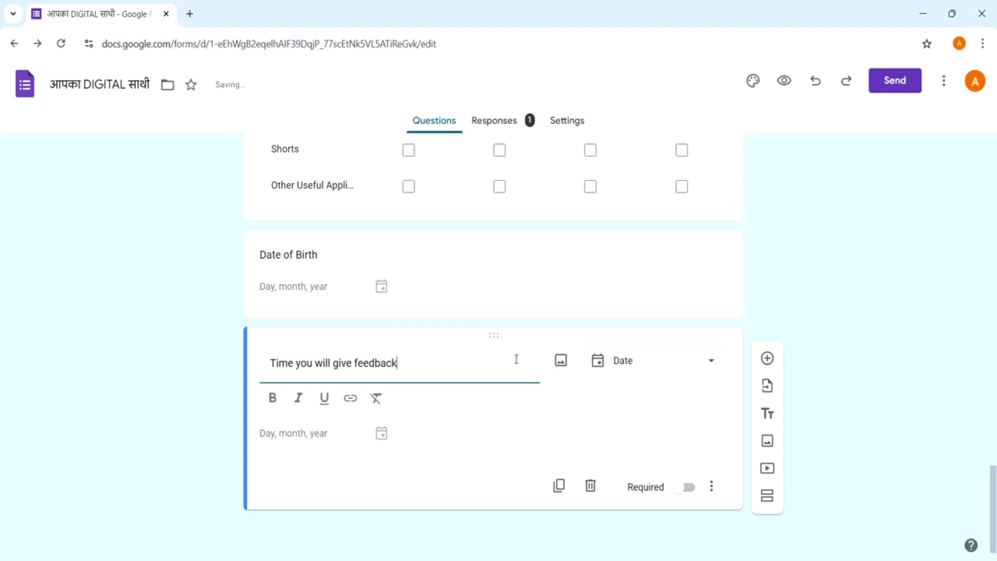
left_click(711, 363)
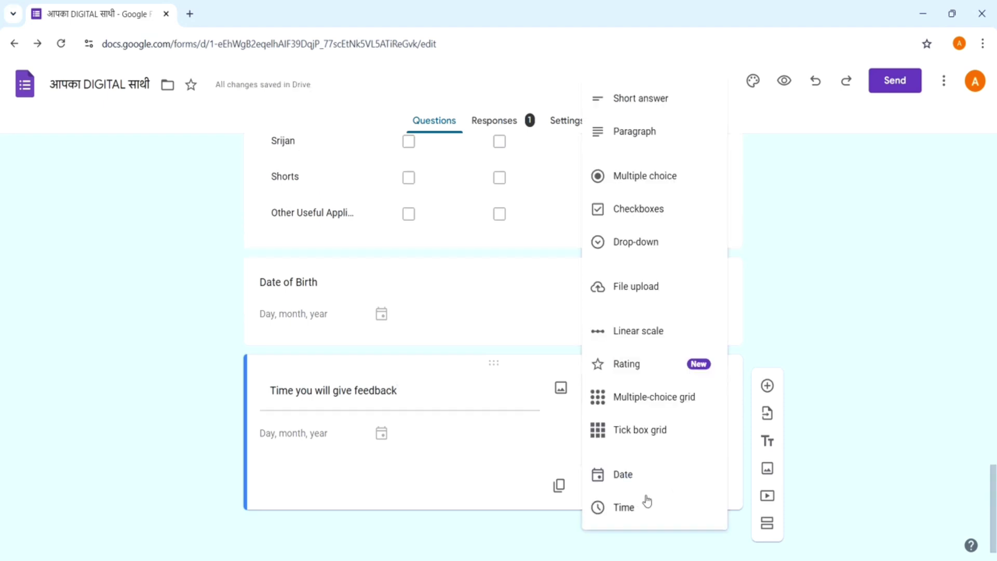
left_click(642, 514)
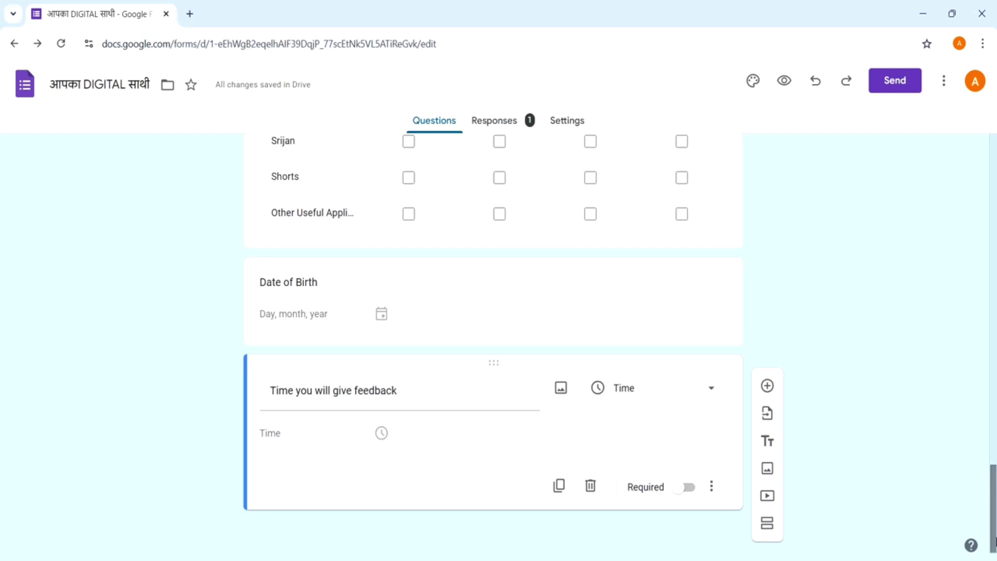
Preview the form to try the Date of Birth and time fields, entering 01:45 as the feedback time, and close the preview.
left_click_drag(993, 491, 995, 158)
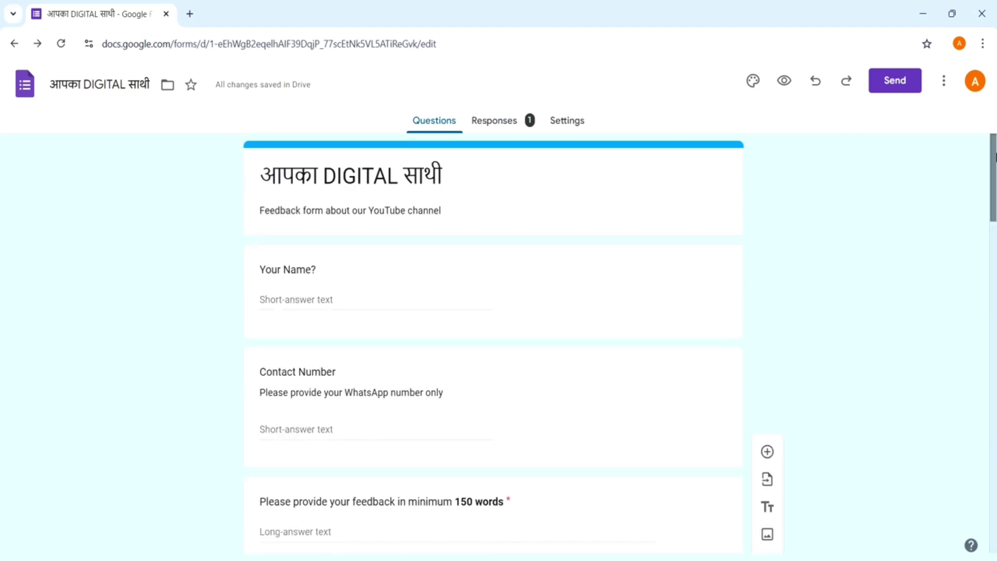
left_click(784, 81)
left_click(380, 427)
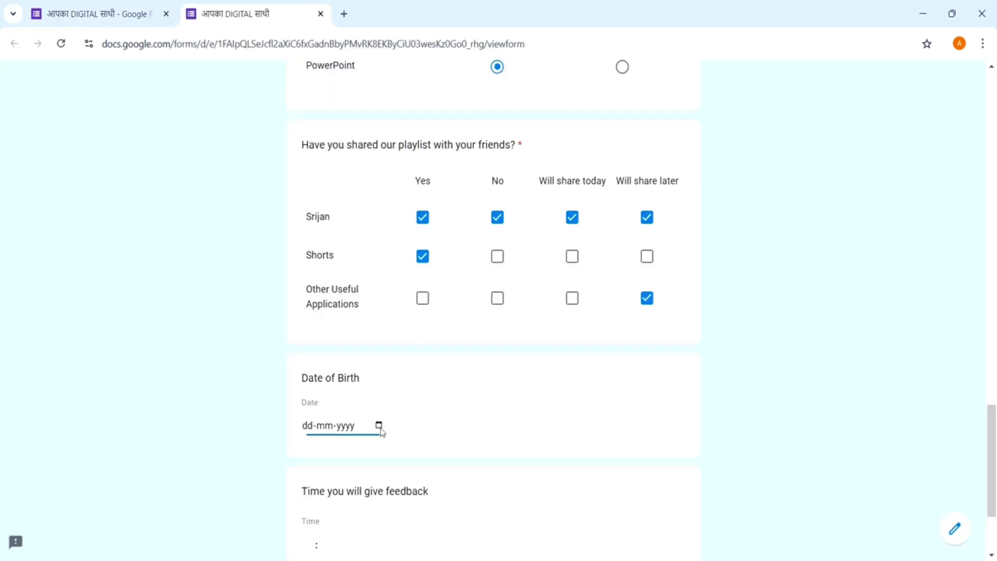
scroll(772, 482, "down", 3)
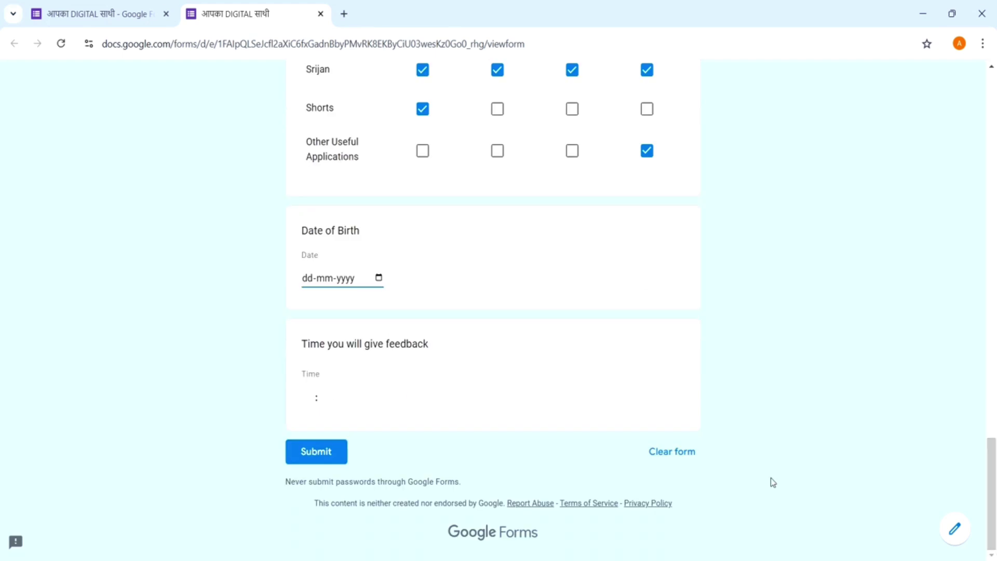
left_click(303, 398)
type("0145")
left_click_drag(992, 493, 992, 78)
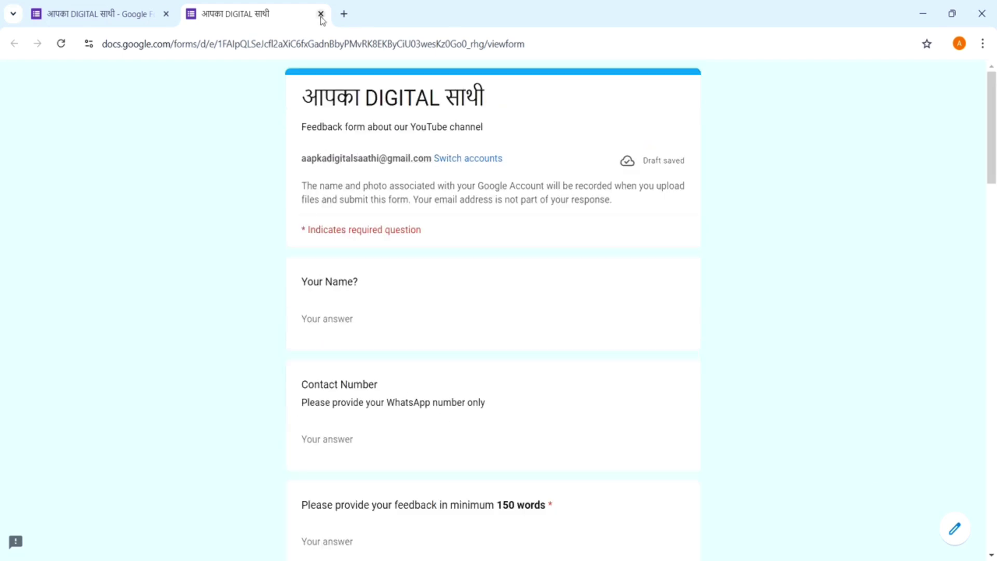
left_click(321, 14)
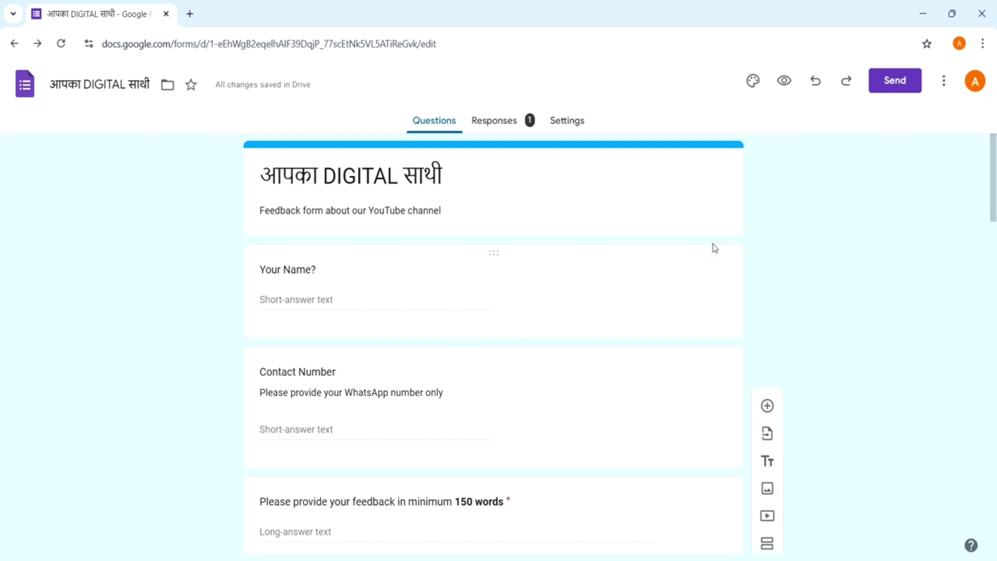
Examine the available question types for the "Your Name?" question, keeping it as Short answer.
left_click(547, 284)
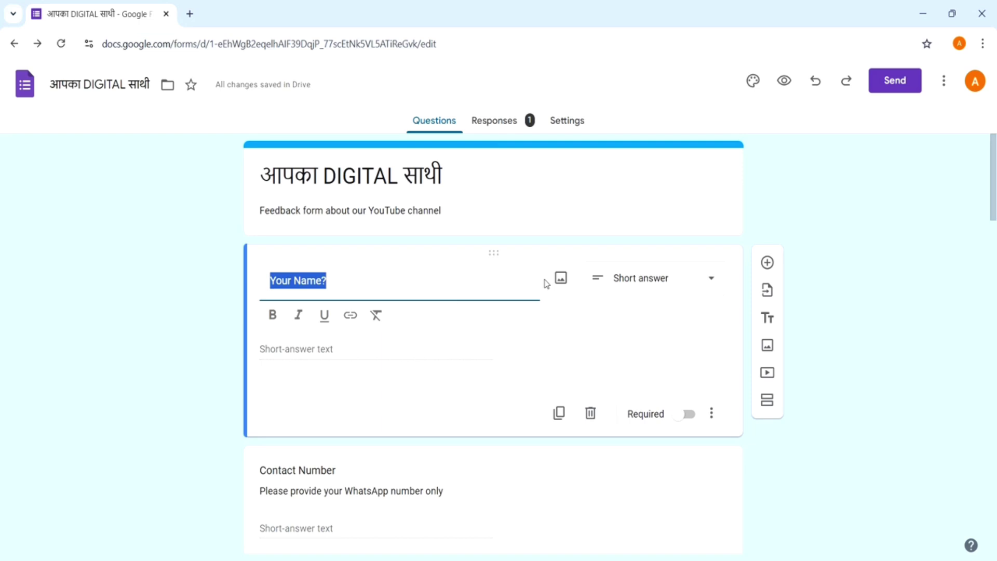
left_click(712, 283)
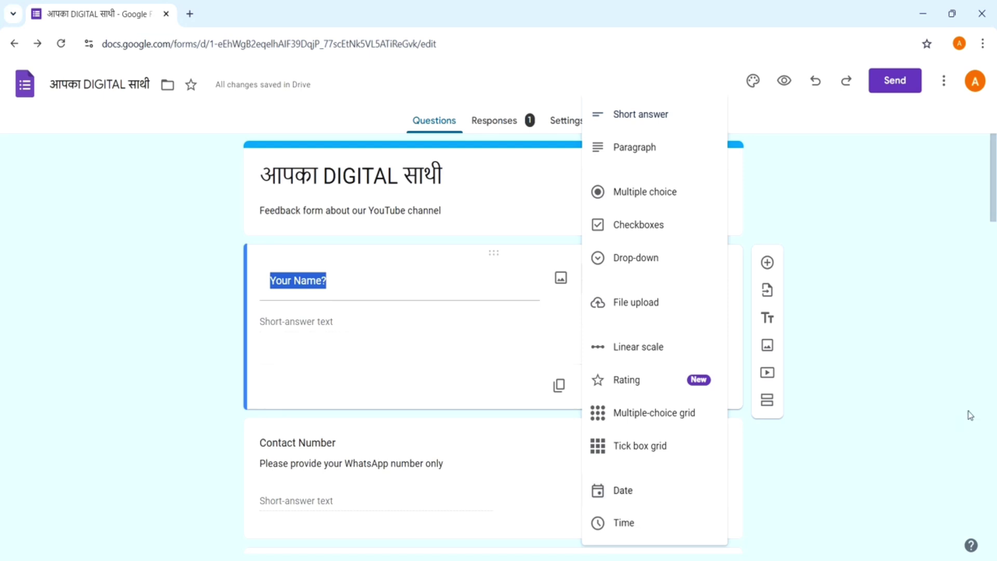
left_click(968, 414)
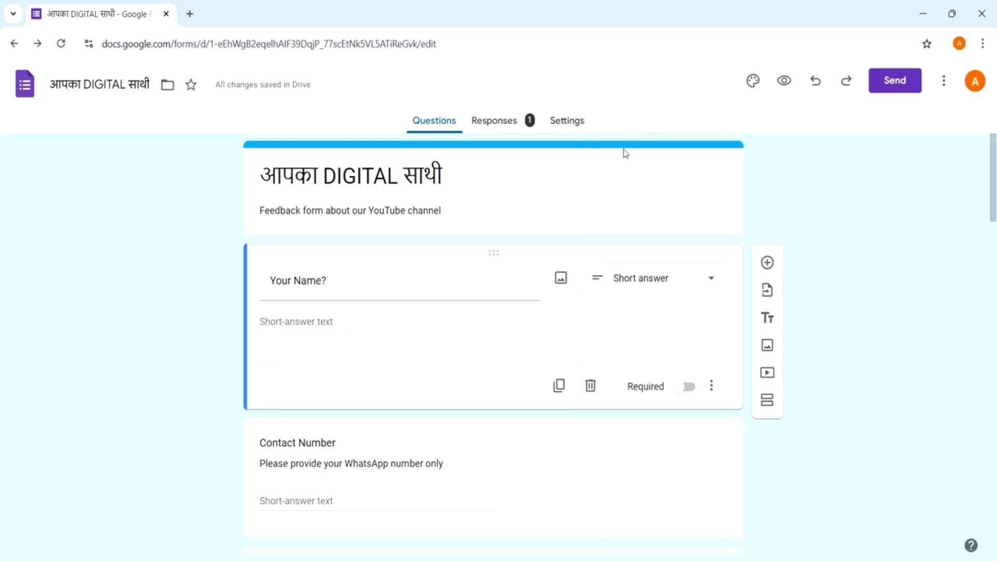
View the form's responses and settings, and return to the questions.
left_click(515, 130)
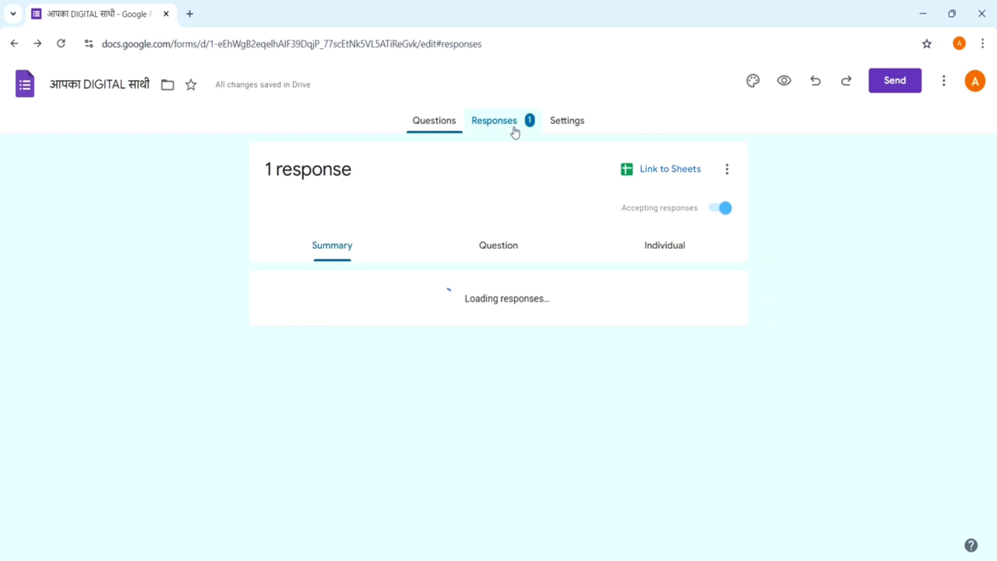
left_click(566, 129)
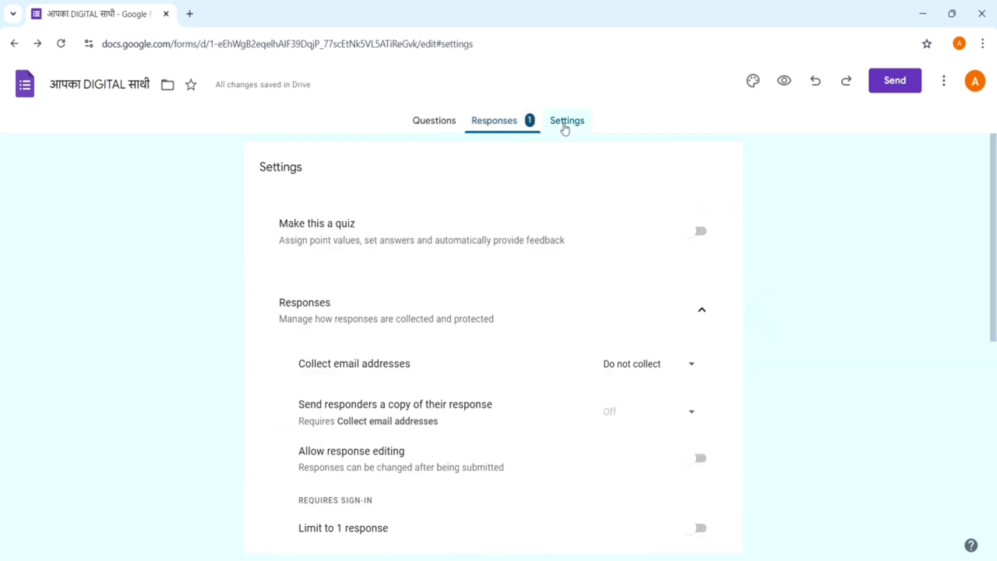
left_click(449, 123)
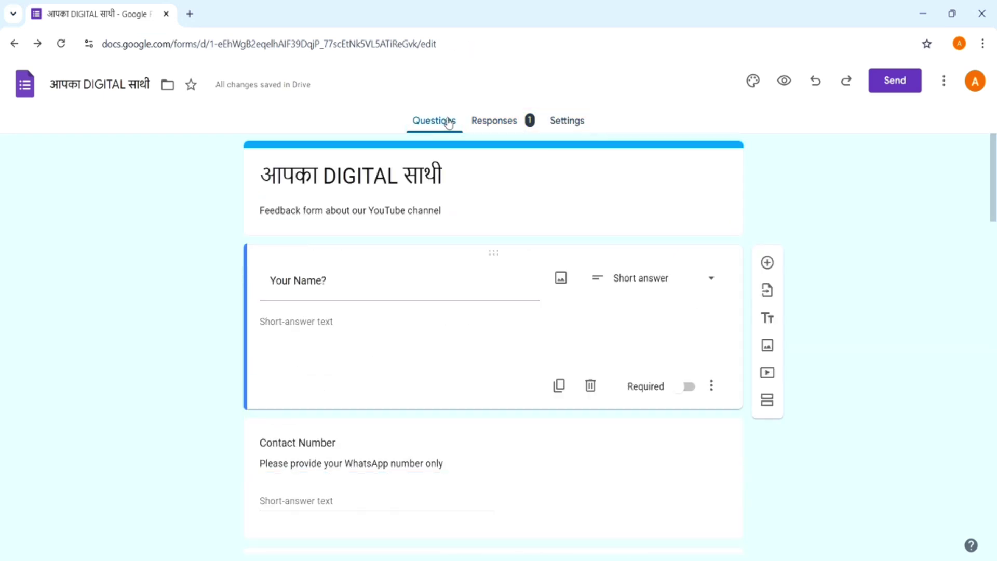